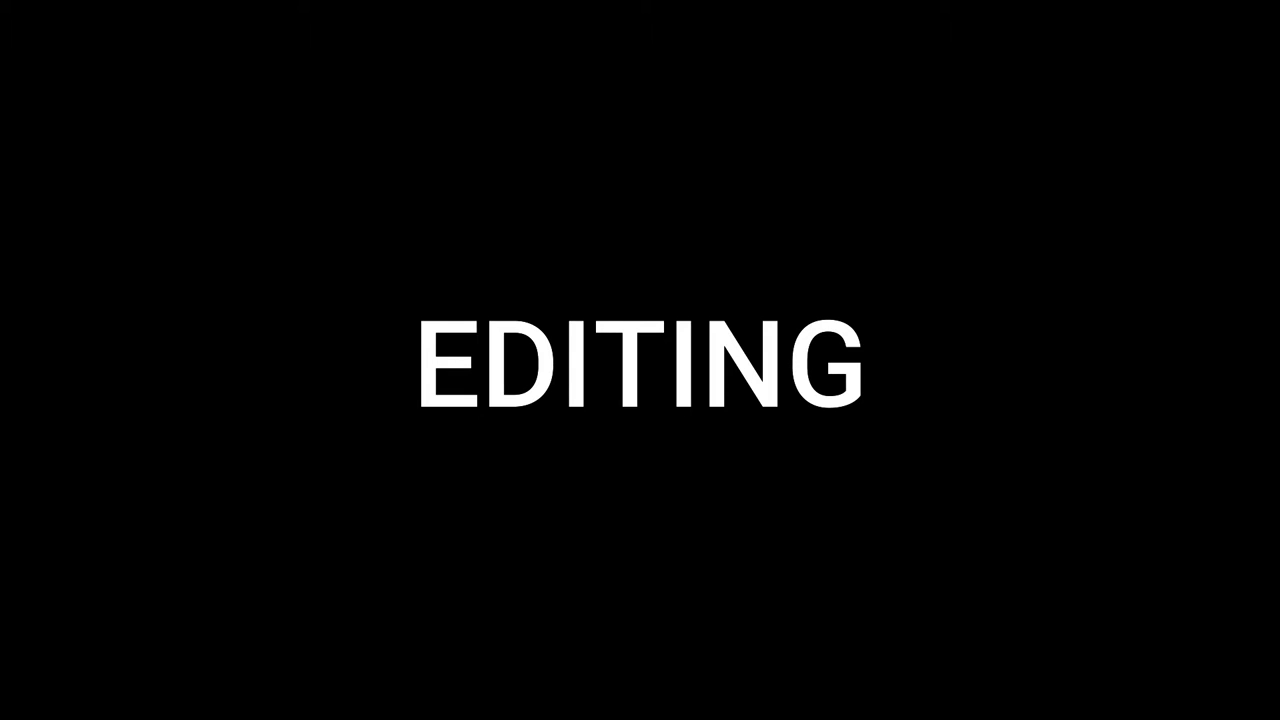
{"action": "left_click", "coordinate": [171, 12]}
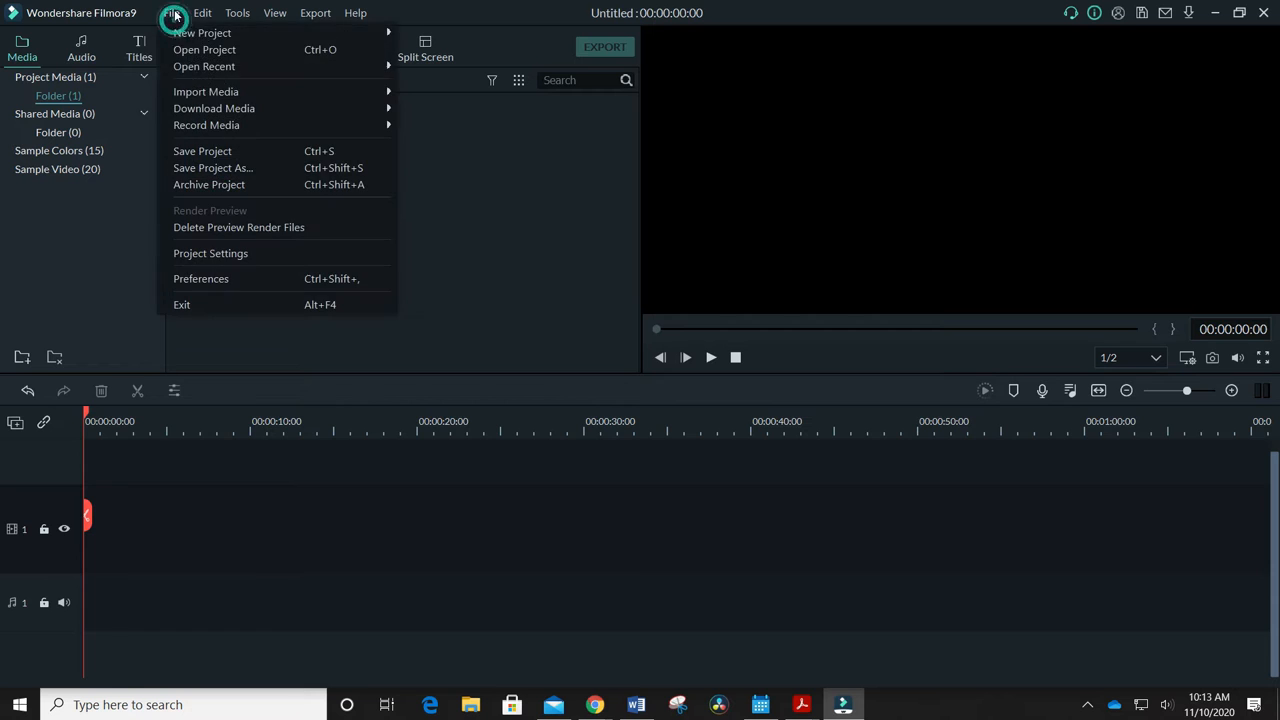
{"action": "mouse_move", "coordinate": [194, 125]}
{"action": "left_click", "coordinate": [766, 14]}
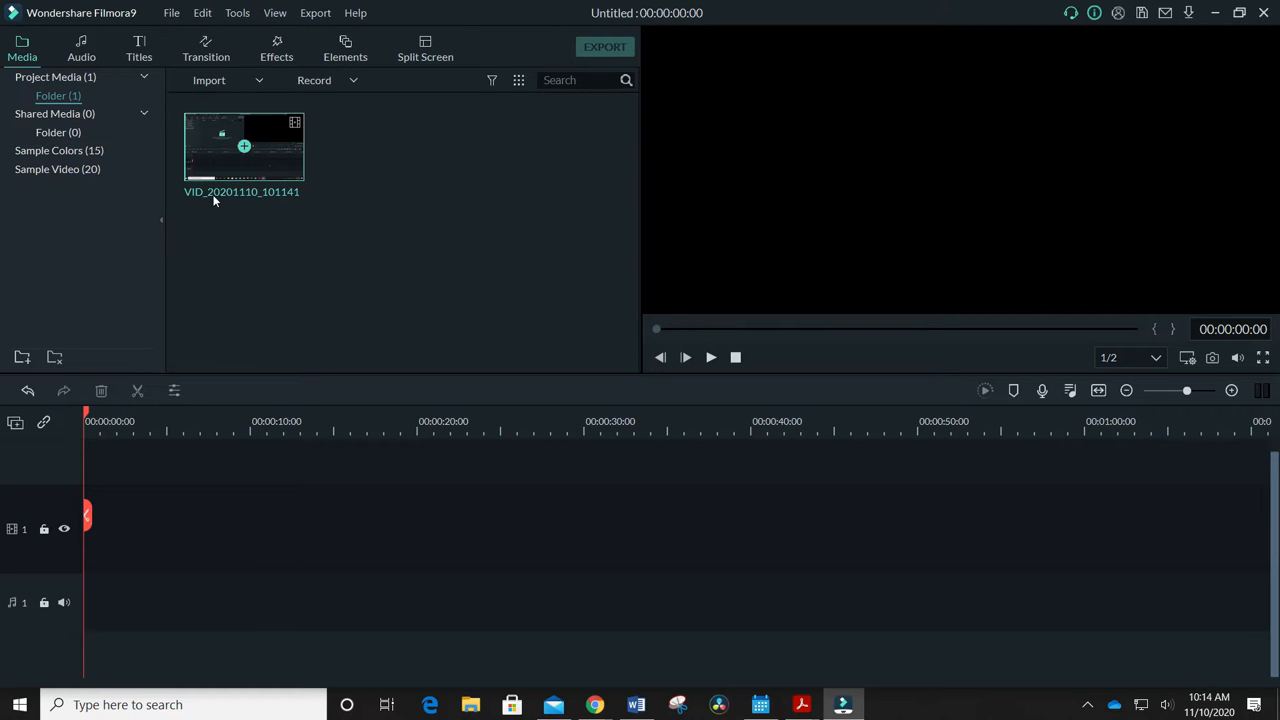
Place the VID_20201110_101141 clip at the start of video track 1, matching the project settings to the media at 1918 x 1078 25fps
{"action": "left_click_drag", "start_coordinate": [294, 137], "coordinate": [212, 587]}
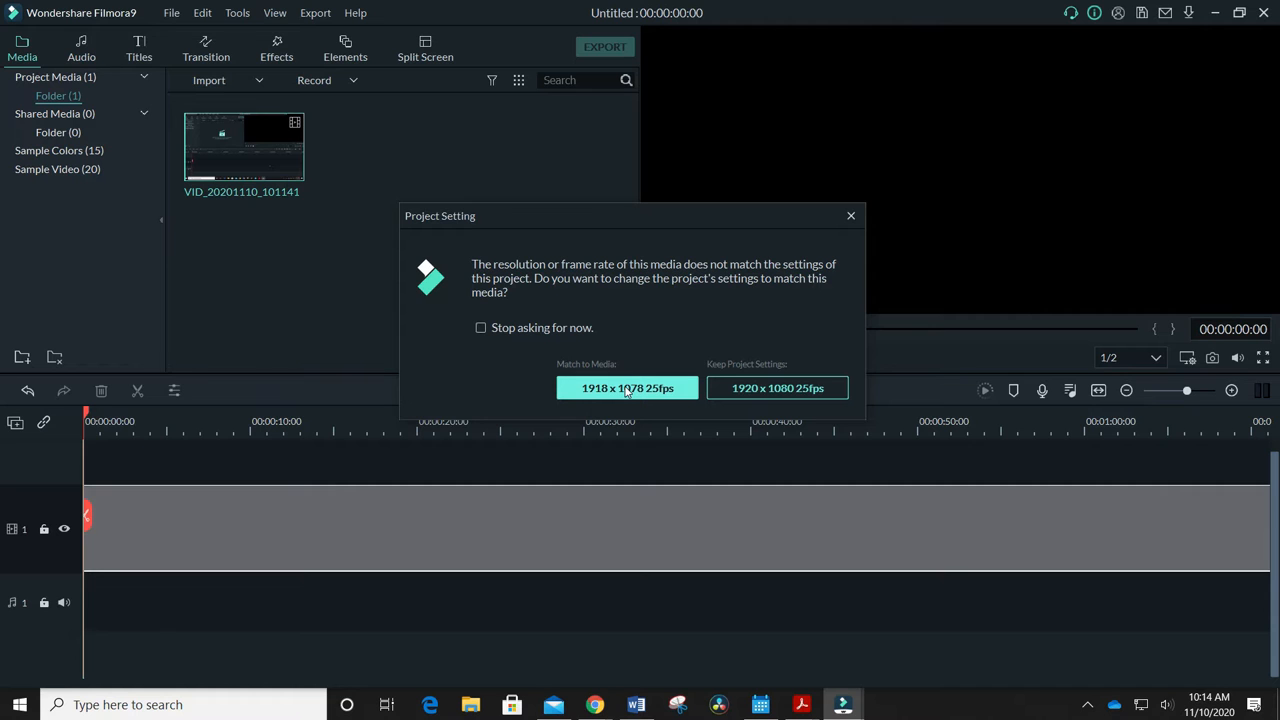
{"action": "left_click", "coordinate": [627, 389]}
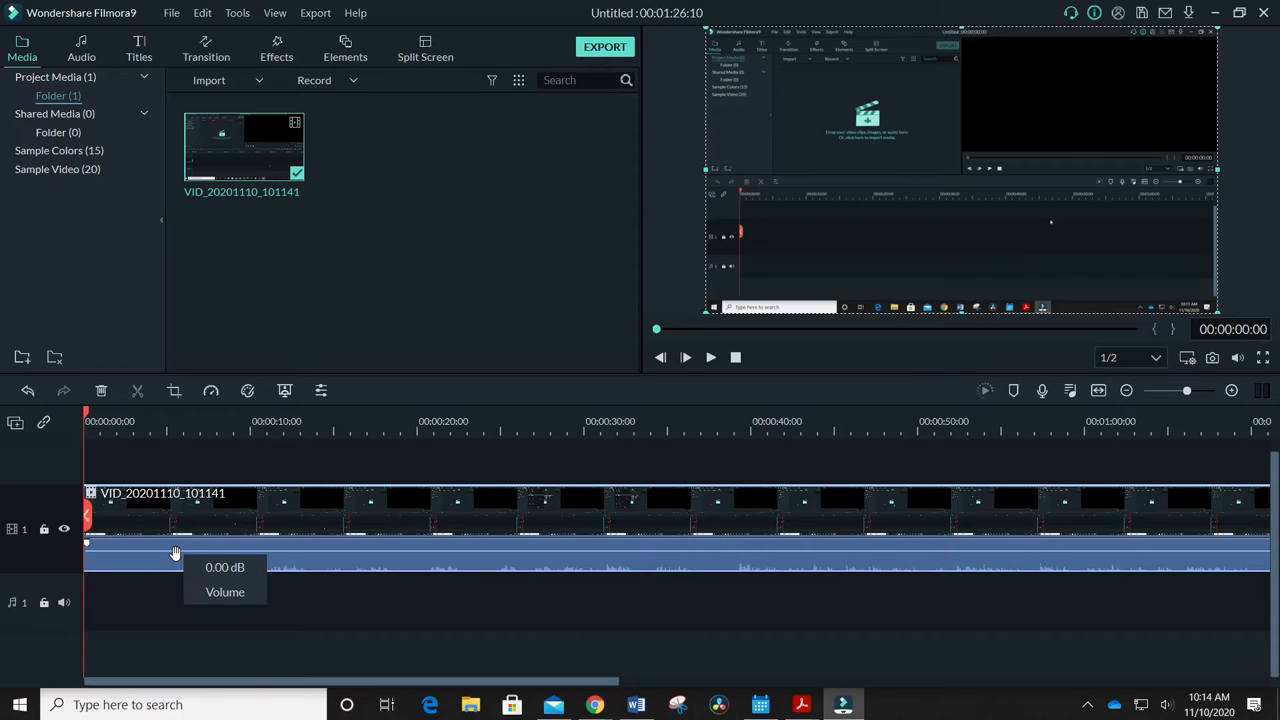
{"action": "left_click", "coordinate": [237, 12]}
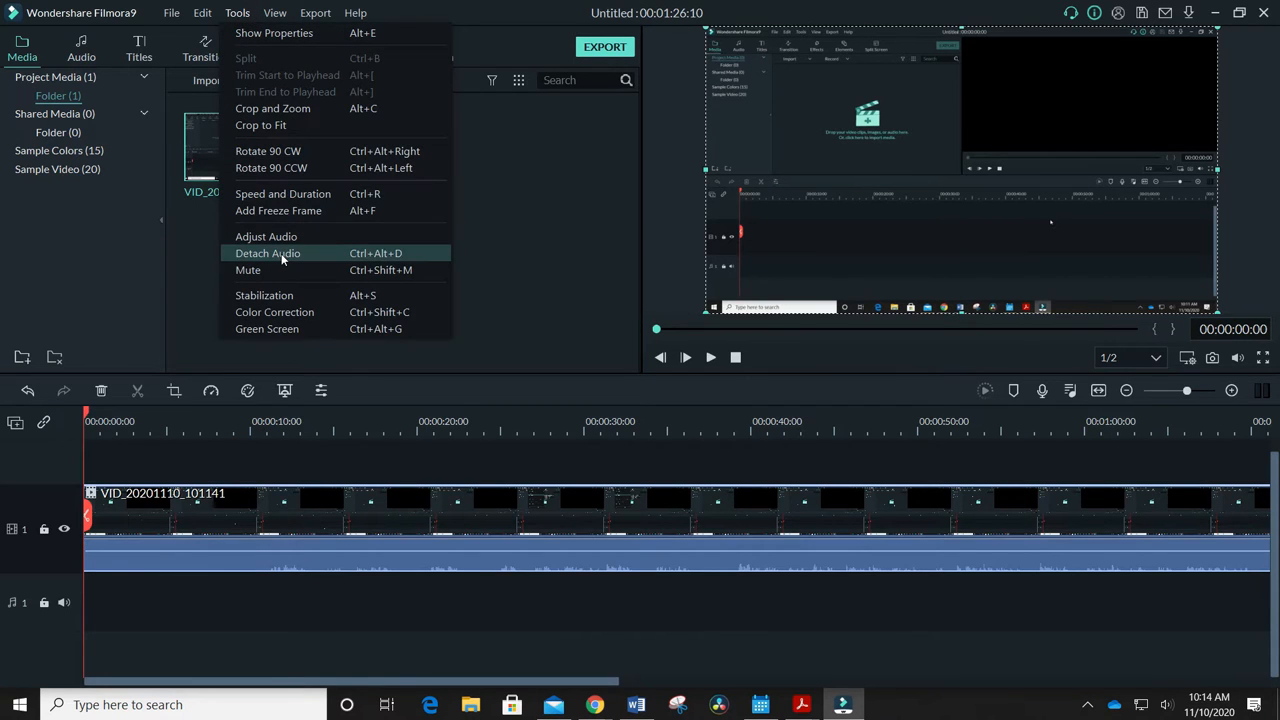
{"action": "left_click", "coordinate": [423, 593]}
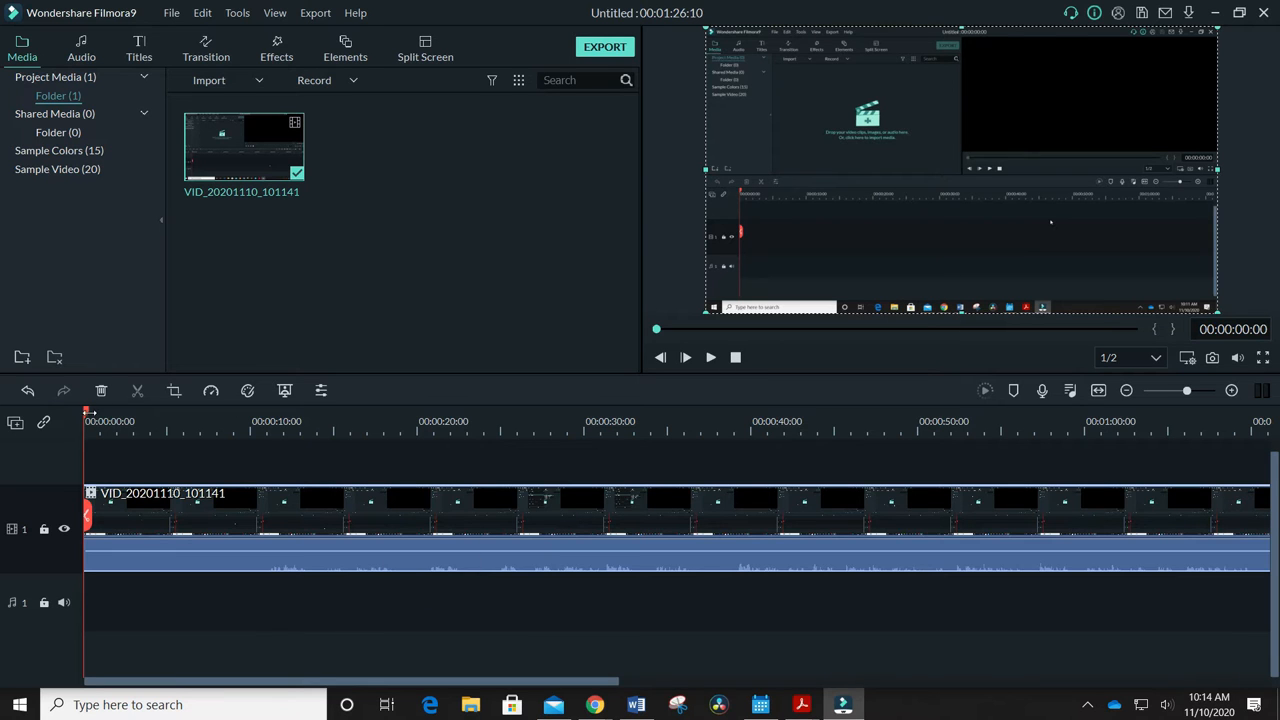
Raise the timeline clip's audio volume and preview the playback from 00:00:10:16
{"action": "left_click_drag", "start_coordinate": [88, 412], "coordinate": [261, 455]}
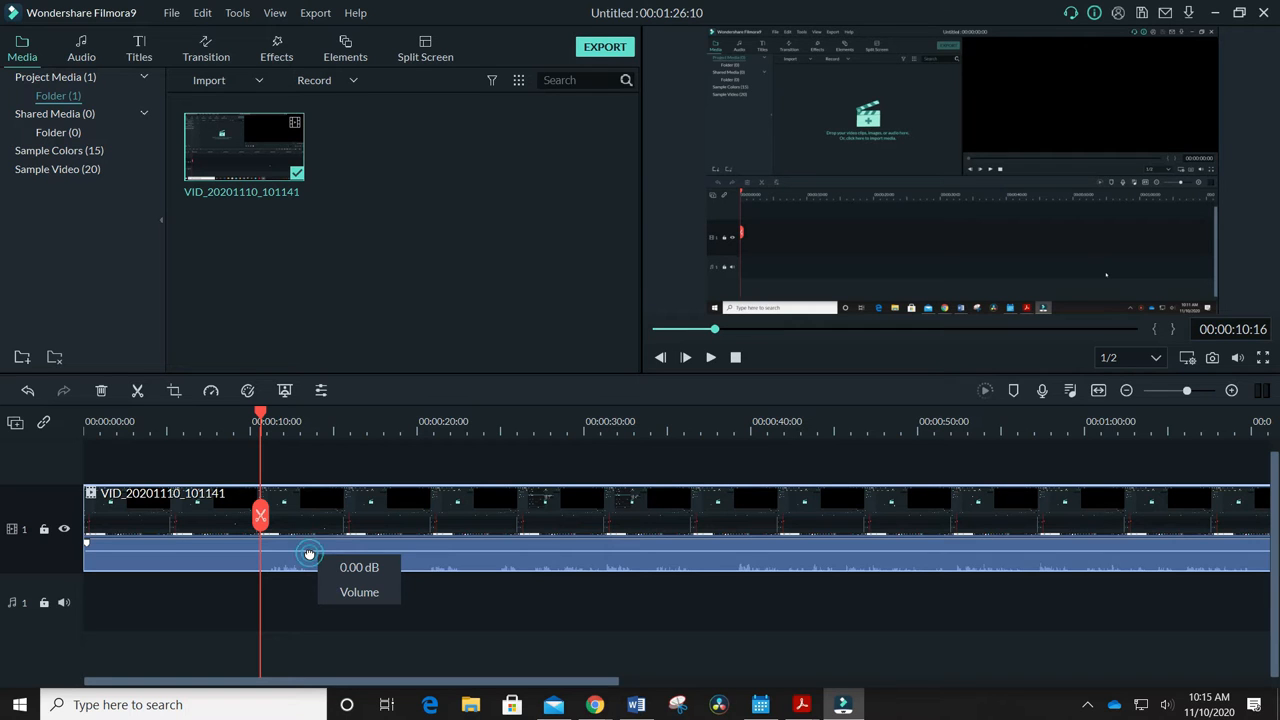
{"action": "left_click_drag", "start_coordinate": [309, 552], "coordinate": [311, 543]}
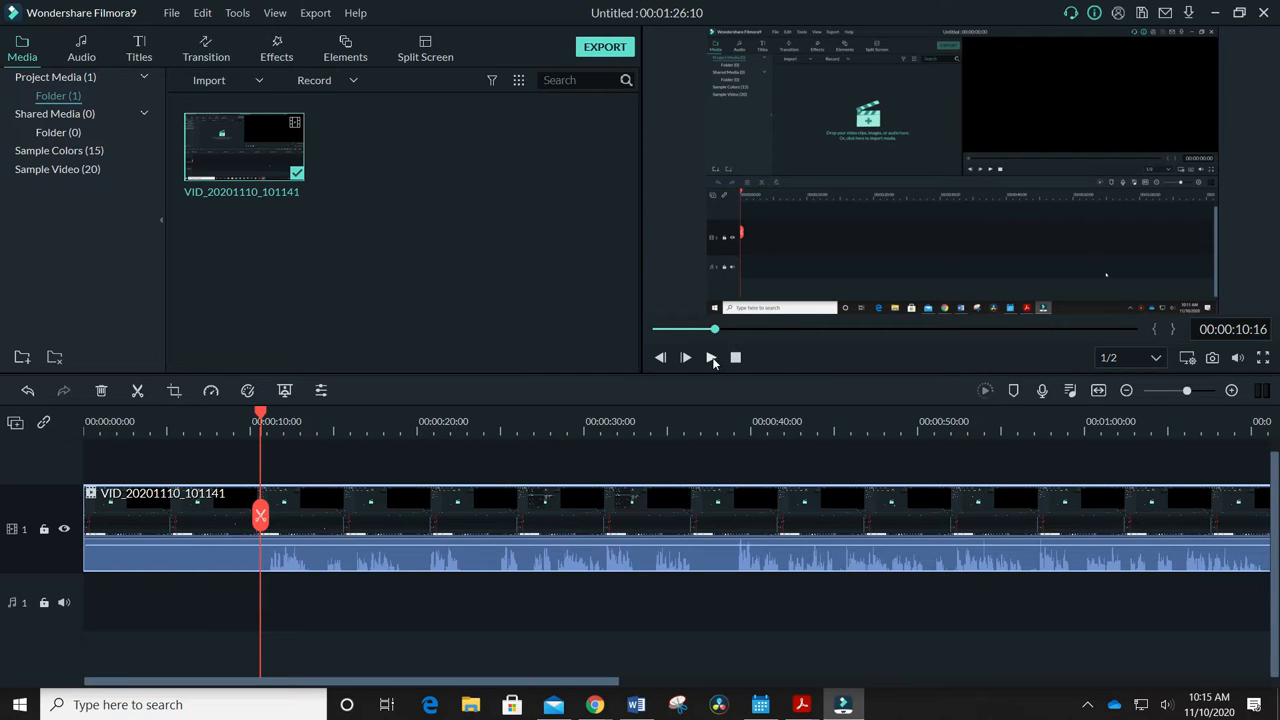
{"action": "left_click", "coordinate": [711, 358]}
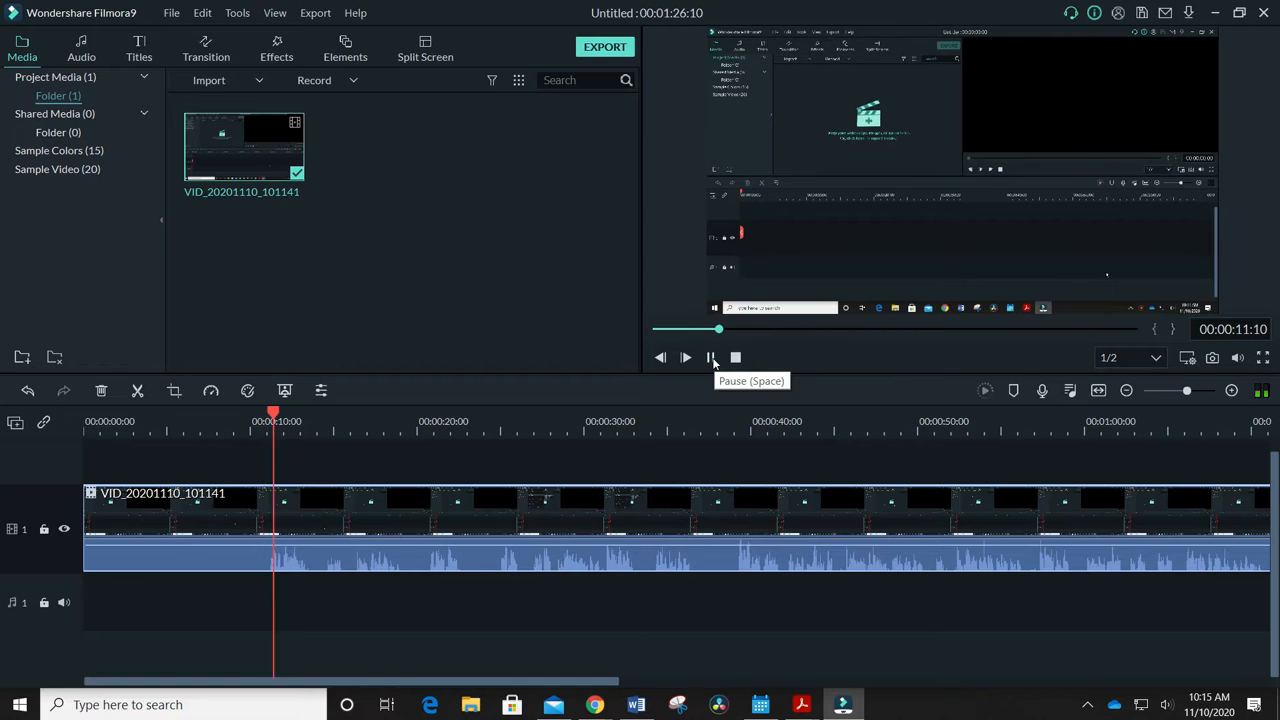
{"action": "left_click", "coordinate": [711, 358]}
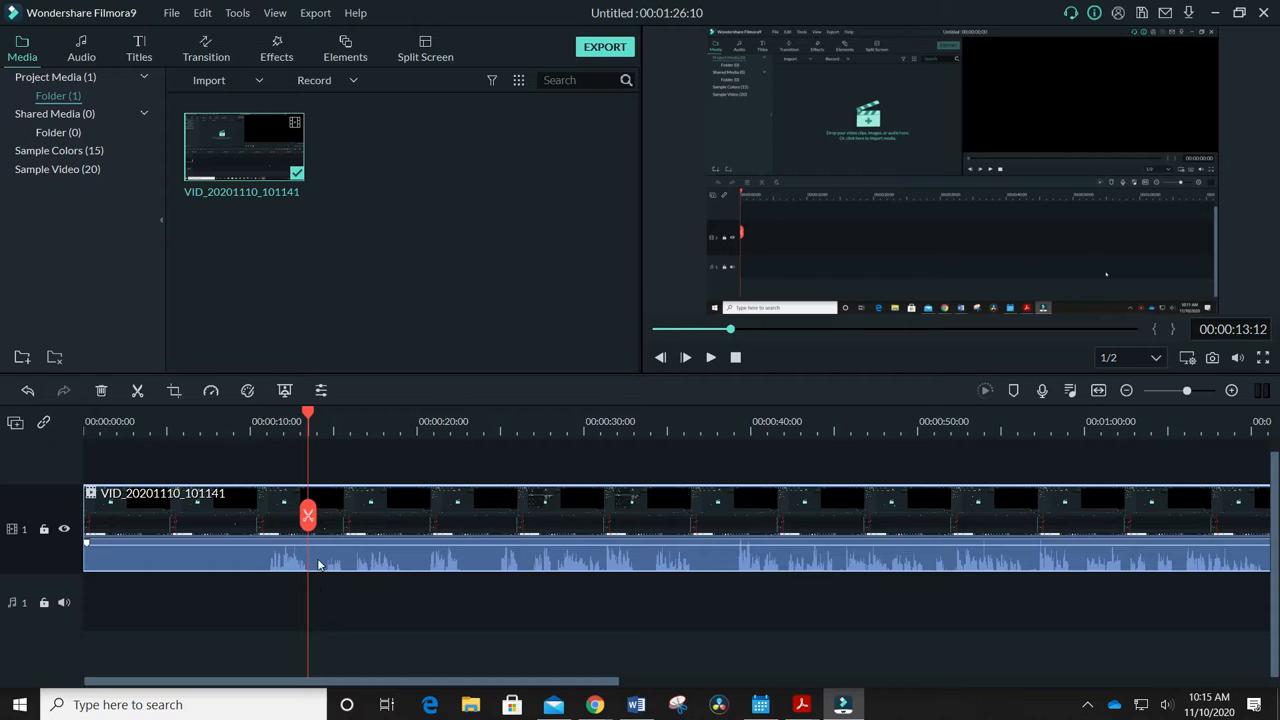
Split the clip at 00:00:11:03, where the speech begins, and delete the silent opening segment
{"action": "left_click_drag", "start_coordinate": [308, 414], "coordinate": [269, 420]}
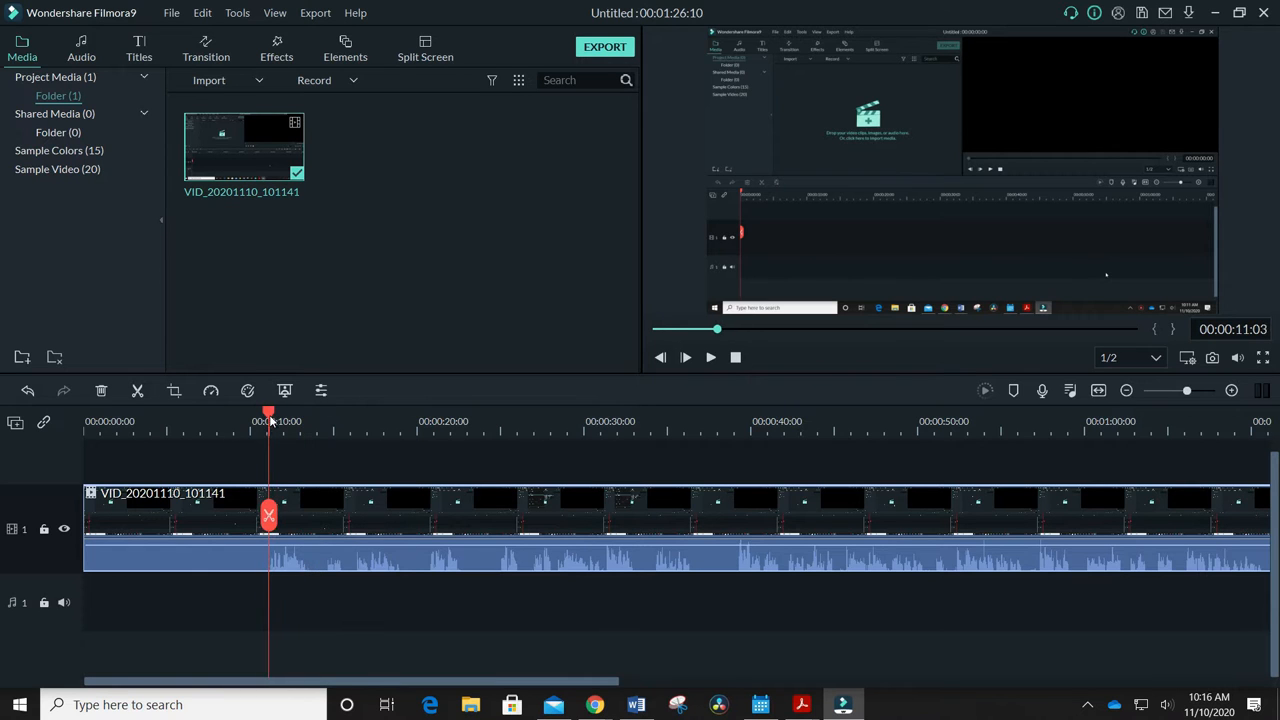
{"action": "left_click", "coordinate": [137, 390]}
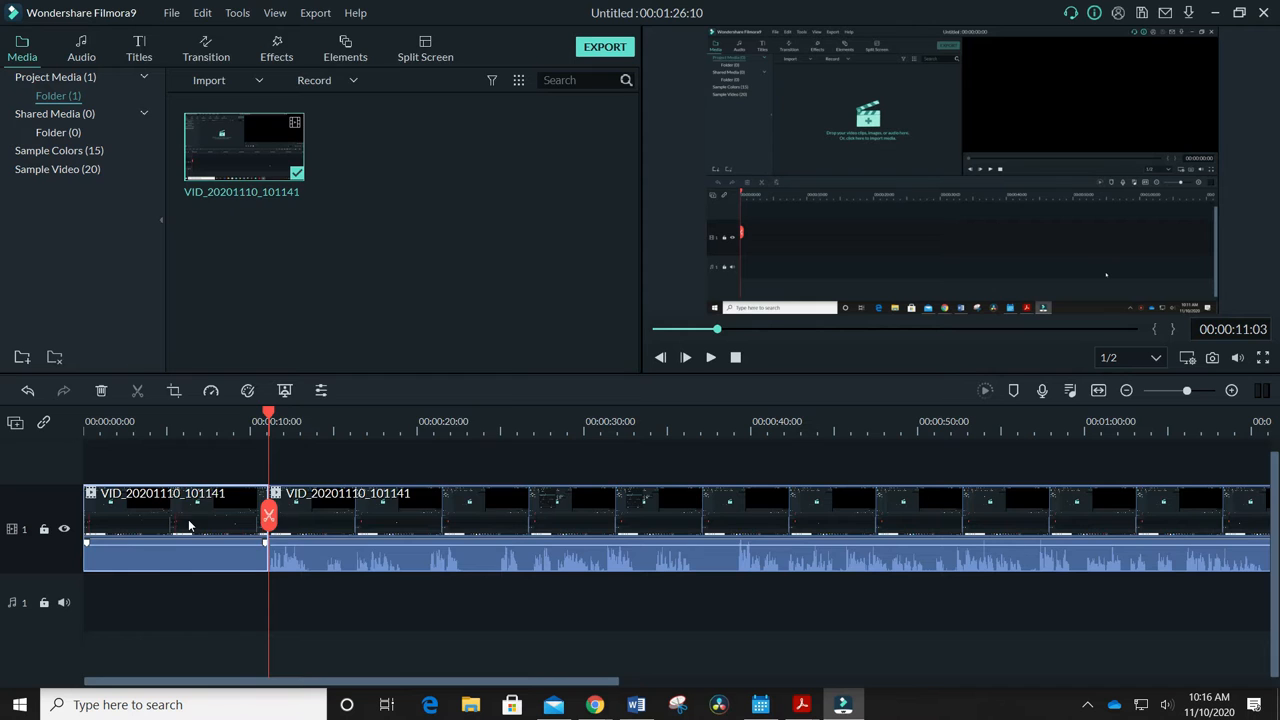
{"action": "right_click", "coordinate": [191, 523]}
{"action": "left_click", "coordinate": [240, 87]}
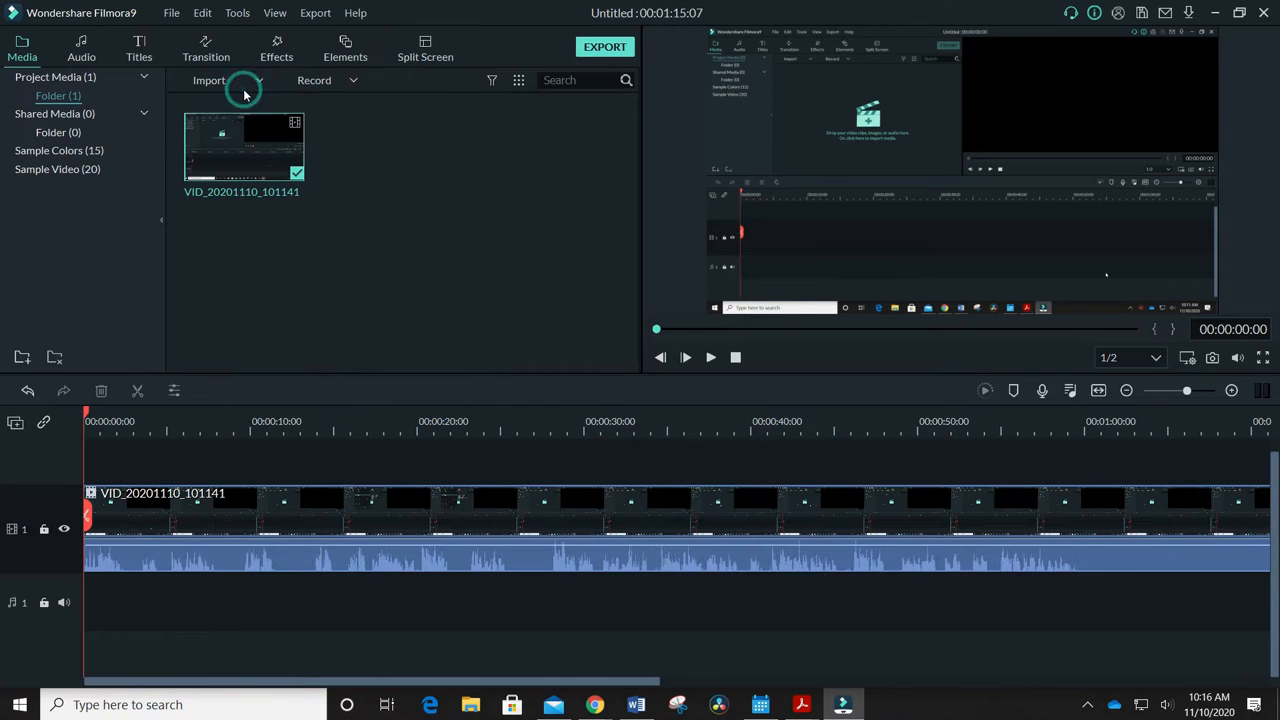
Split the clip at 00:00:03:23, near the end of the second burst of speech
{"action": "left_click_drag", "start_coordinate": [105, 415], "coordinate": [122, 443]}
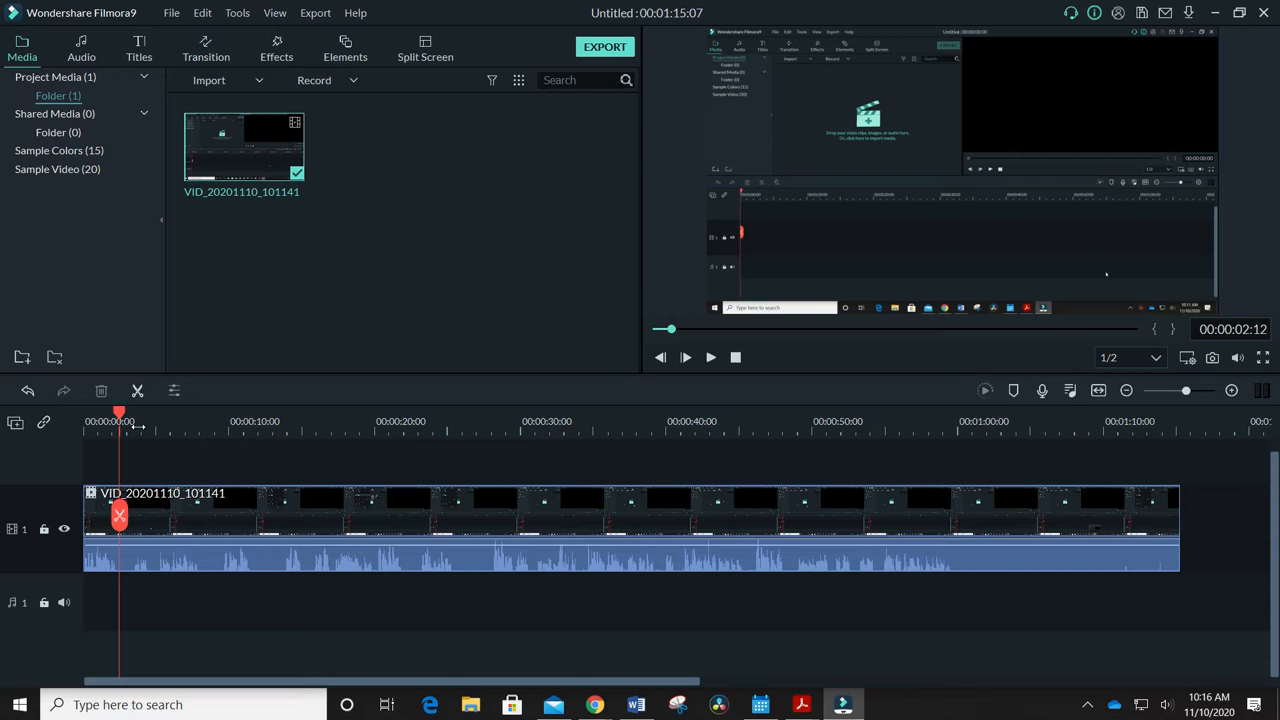
{"action": "left_click_drag", "start_coordinate": [138, 427], "coordinate": [200, 427]}
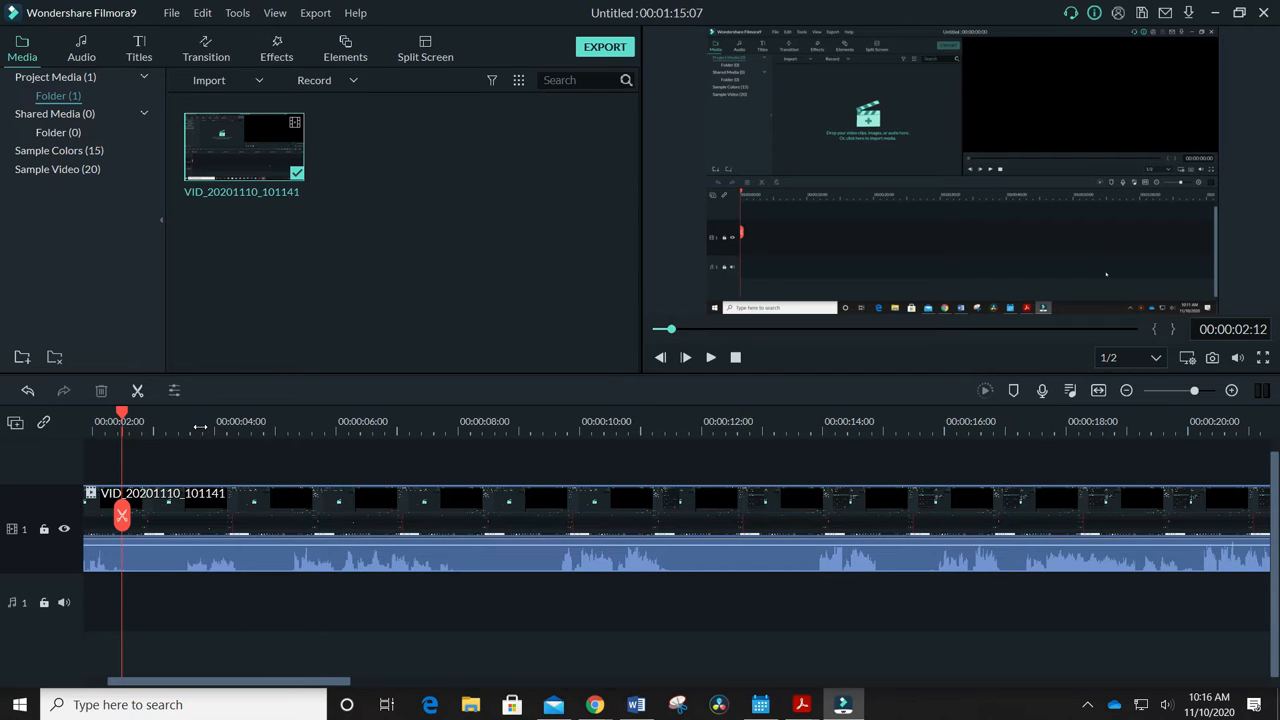
{"action": "left_click_drag", "start_coordinate": [200, 427], "coordinate": [196, 427]}
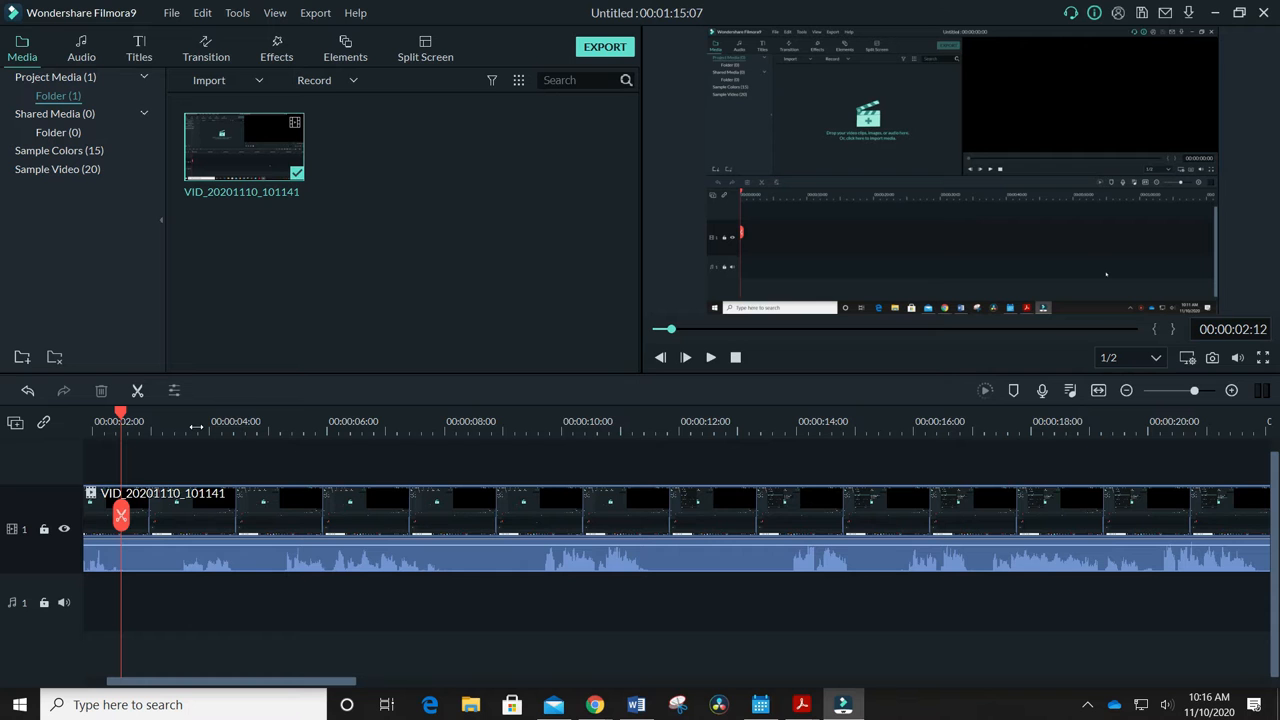
{"action": "left_click_drag", "start_coordinate": [196, 427], "coordinate": [331, 407]}
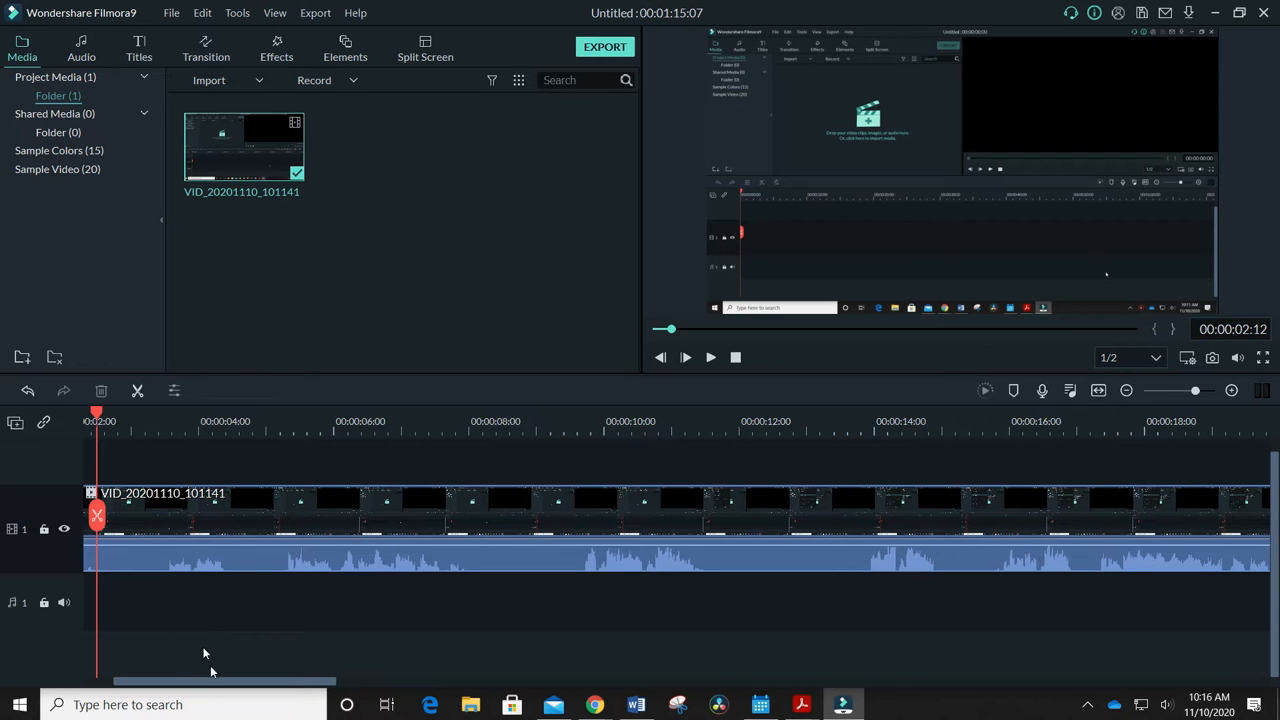
{"action": "left_click_drag", "start_coordinate": [214, 684], "coordinate": [91, 687]}
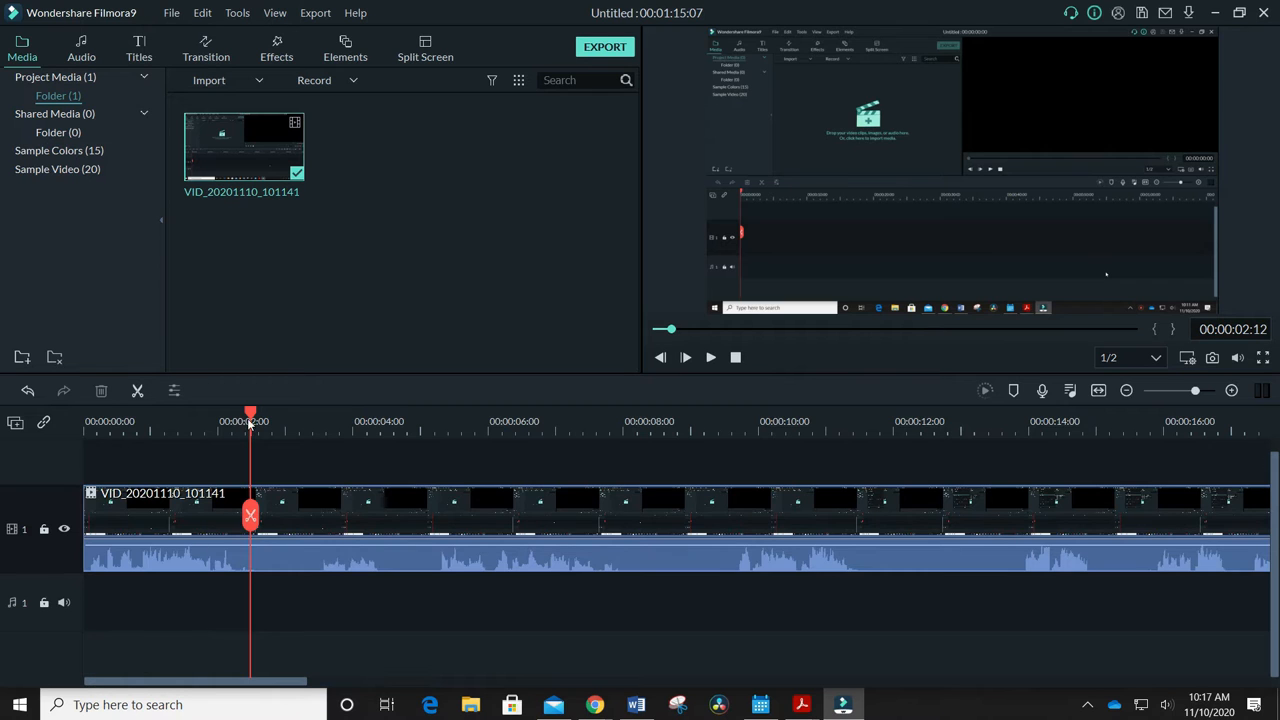
{"action": "left_click_drag", "start_coordinate": [250, 411], "coordinate": [266, 470]}
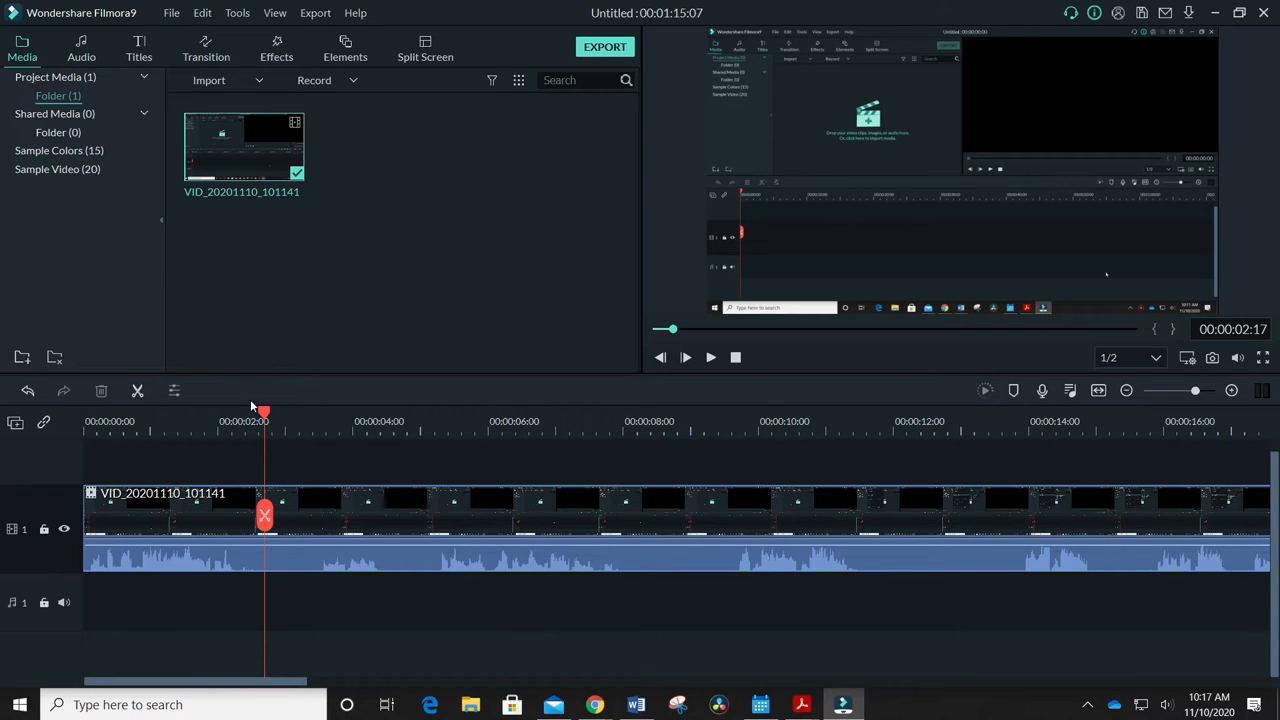
{"action": "left_click_drag", "start_coordinate": [263, 414], "coordinate": [353, 416]}
{"action": "scroll", "coordinate": [349, 416], "scroll_direction": "up", "scroll_amount": 1}
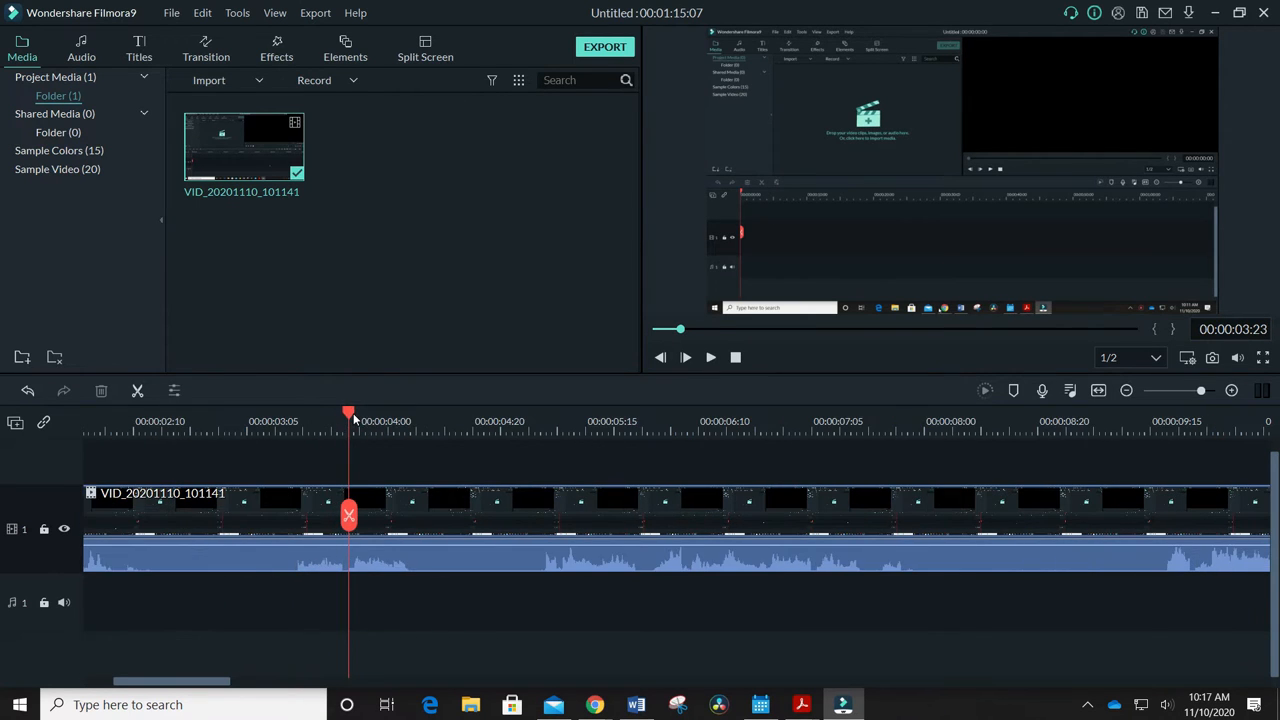
{"action": "left_click", "coordinate": [138, 392]}
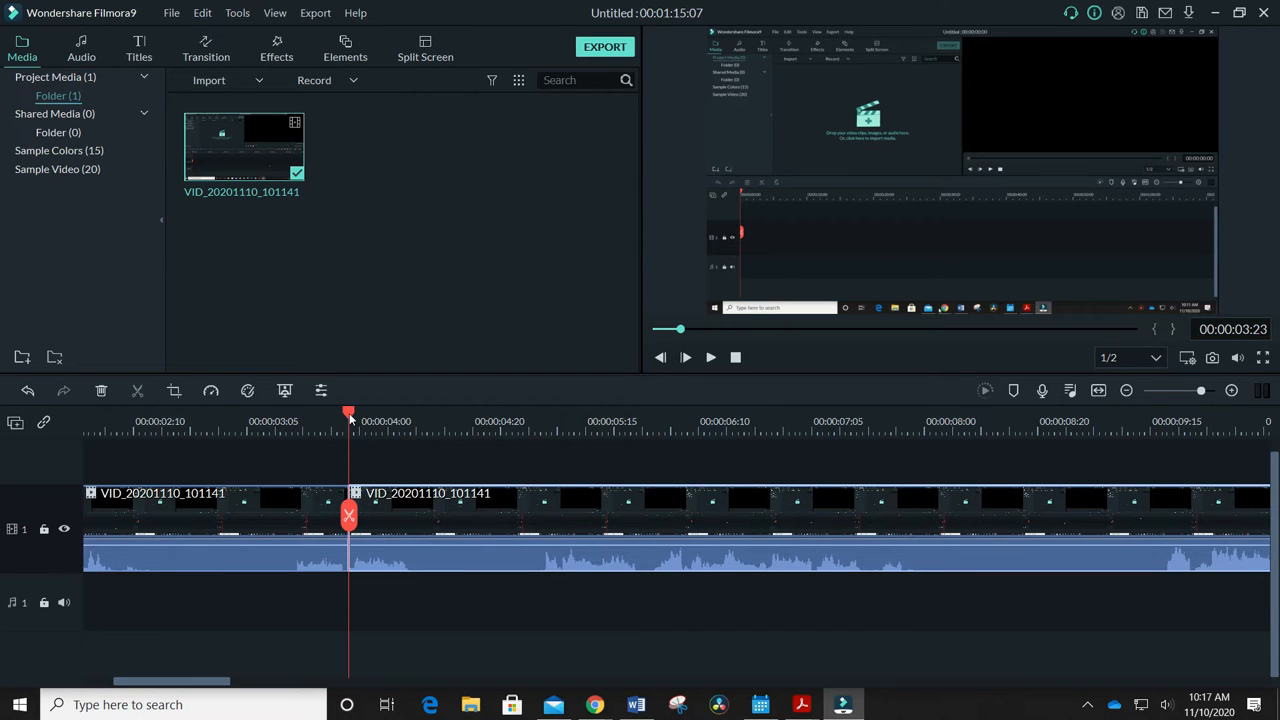
Split the clip at 00:00:05:07 and delete the segment between 00:00:03:23 and this cut
{"action": "left_click_drag", "start_coordinate": [349, 413], "coordinate": [547, 434]}
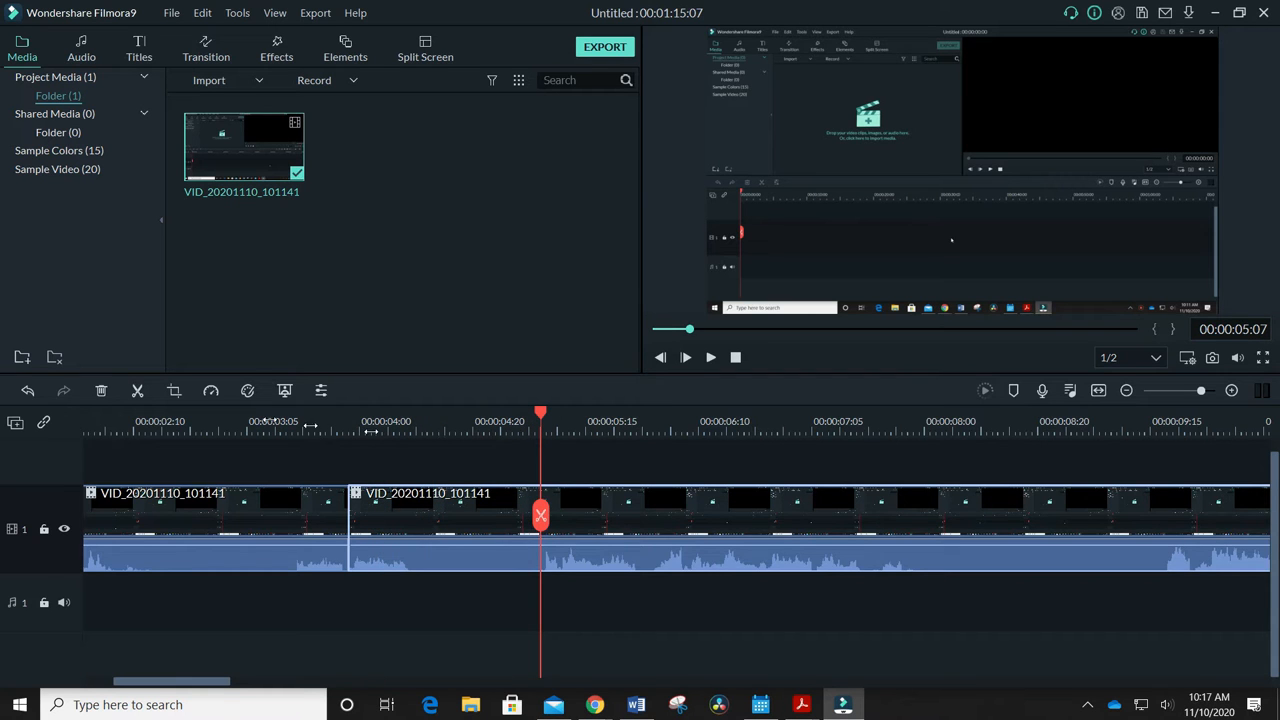
{"action": "left_click", "coordinate": [138, 391]}
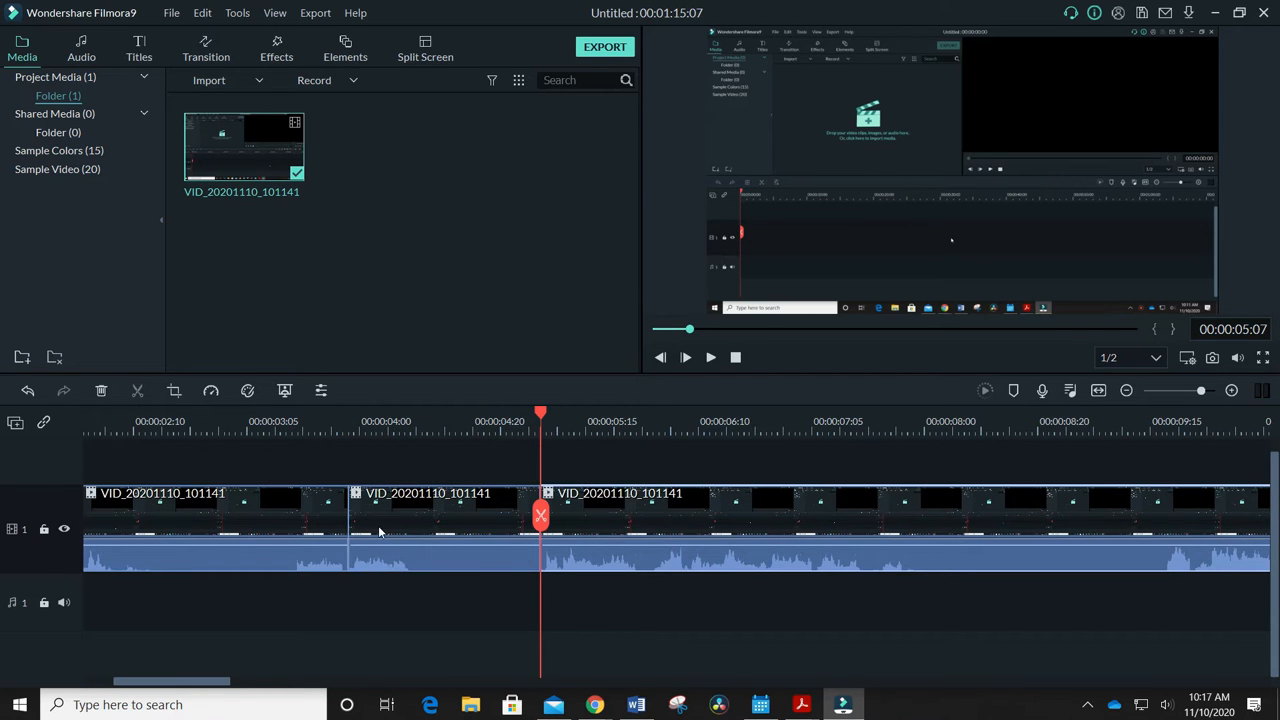
{"action": "right_click", "coordinate": [447, 540]}
{"action": "left_click", "coordinate": [489, 86]}
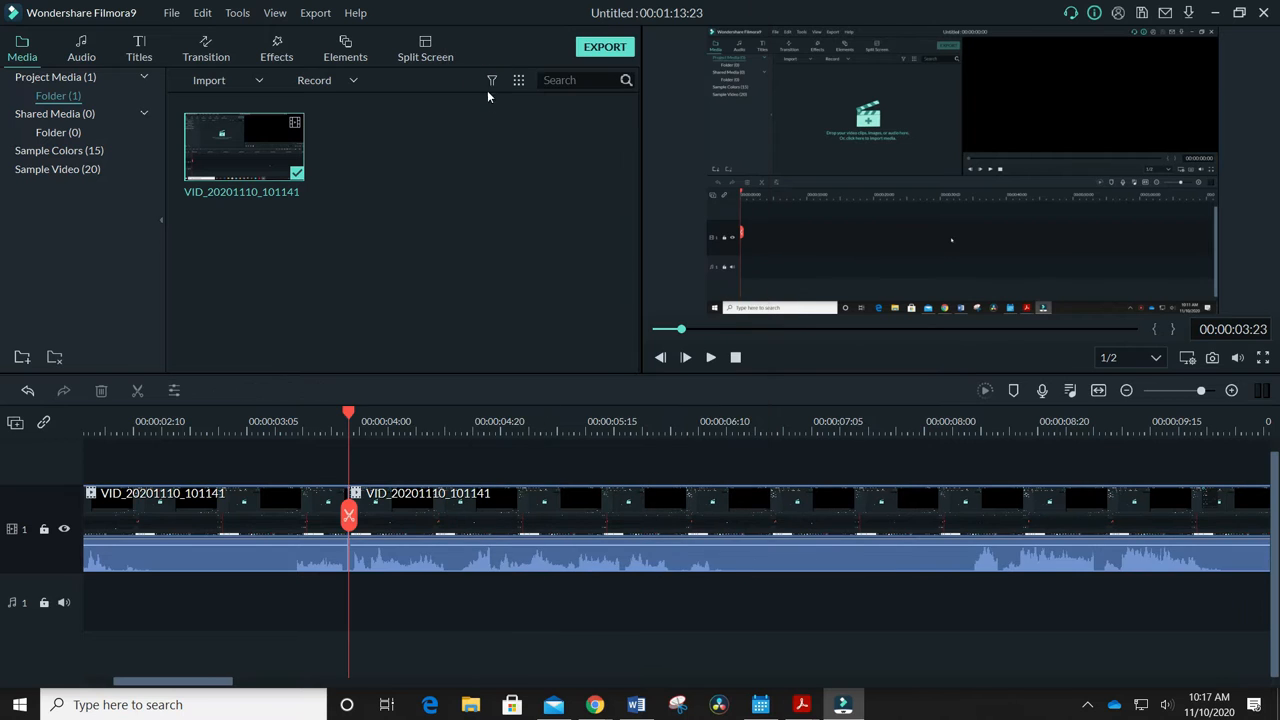
Split the clip at 00:00:06:16 and 00:00:08:07, and delete the silent segment between the two cuts
{"action": "mouse_move", "coordinate": [349, 415]}
{"action": "left_mouse_down"}
{"action": "mouse_move", "coordinate": [251, 424]}
{"action": "mouse_move", "coordinate": [354, 429]}
{"action": "left_mouse_up"}
{"action": "left_click_drag", "start_coordinate": [355, 431], "coordinate": [739, 432]}
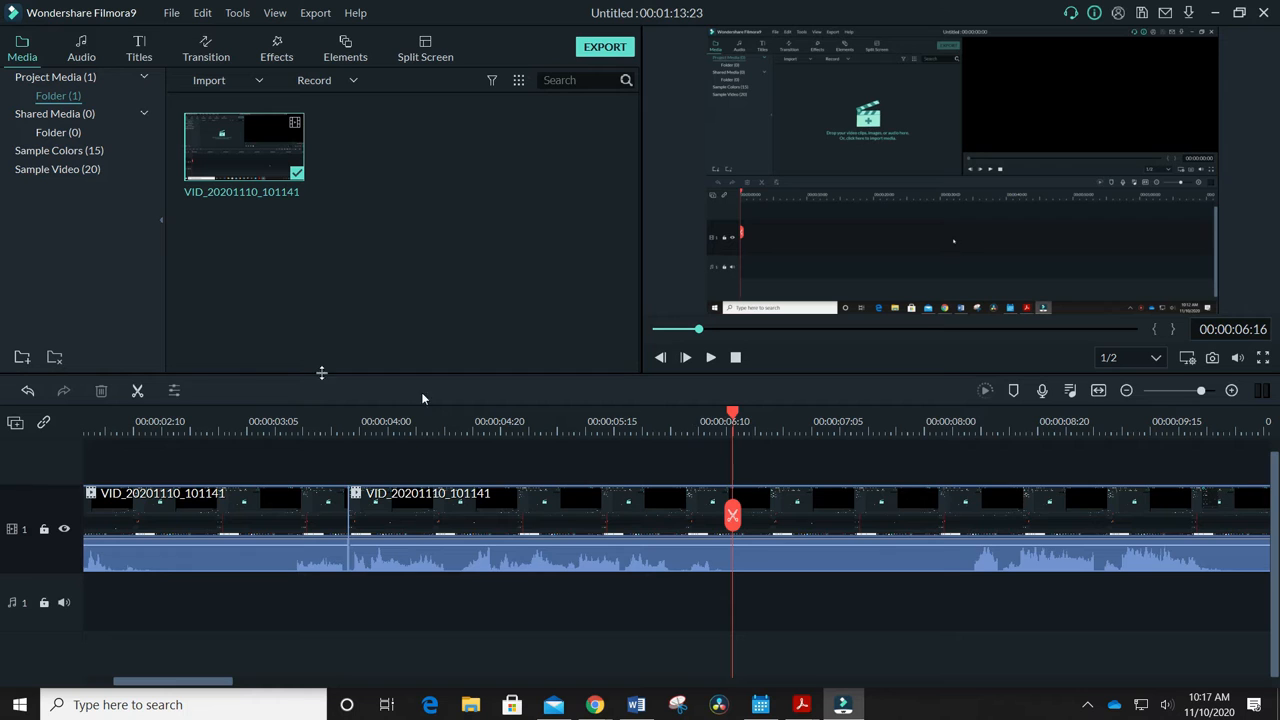
{"action": "left_click", "coordinate": [138, 390]}
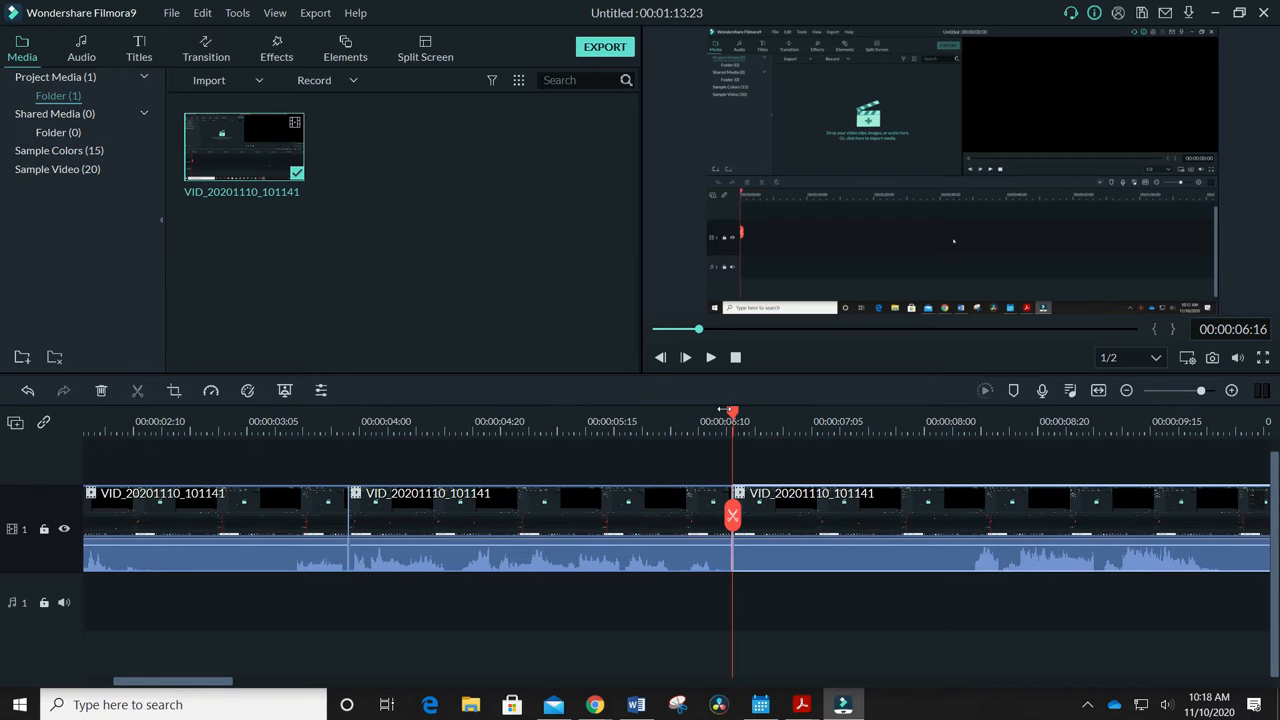
{"action": "left_click_drag", "start_coordinate": [733, 411], "coordinate": [969, 427]}
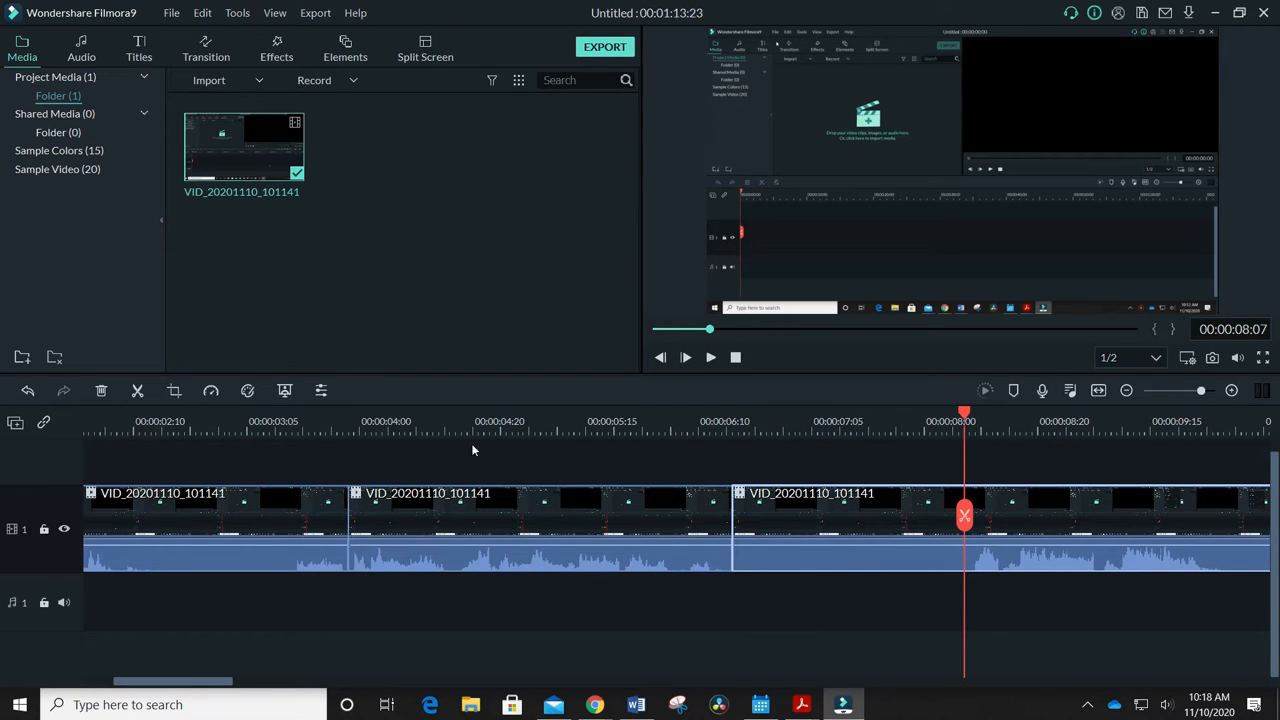
{"action": "left_click", "coordinate": [138, 390]}
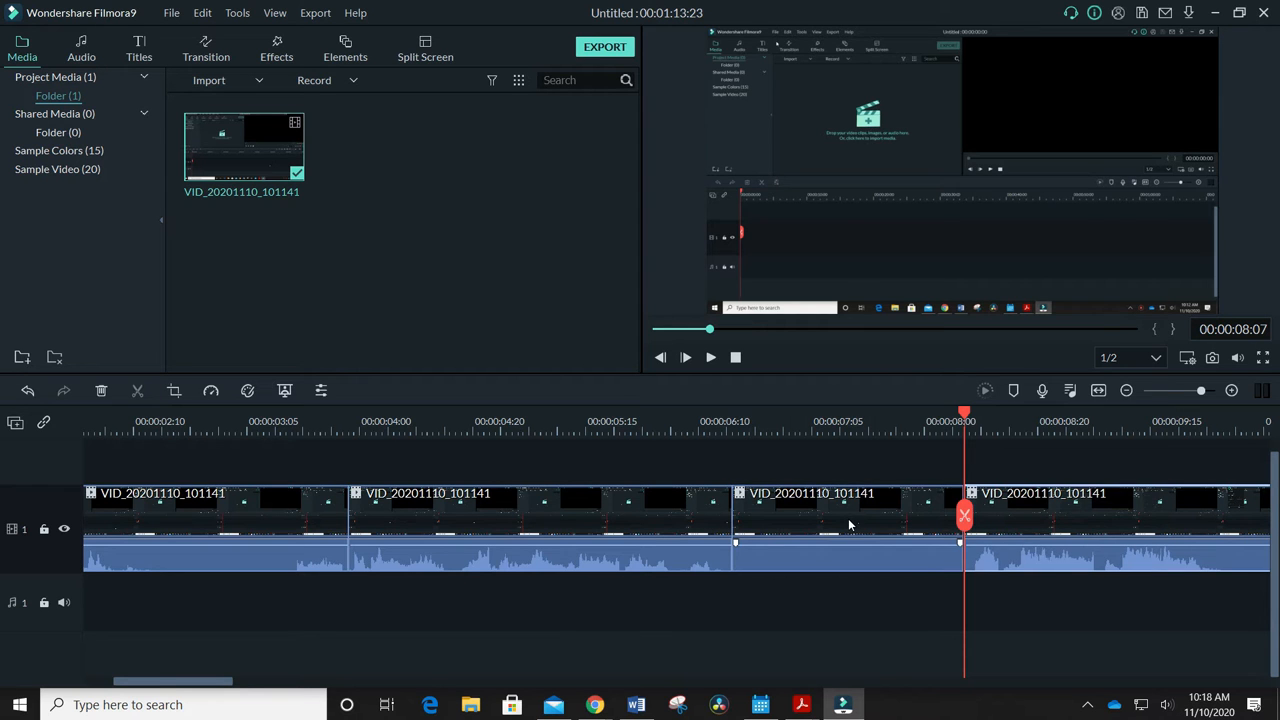
{"action": "right_click", "coordinate": [849, 526]}
{"action": "left_click", "coordinate": [917, 88]}
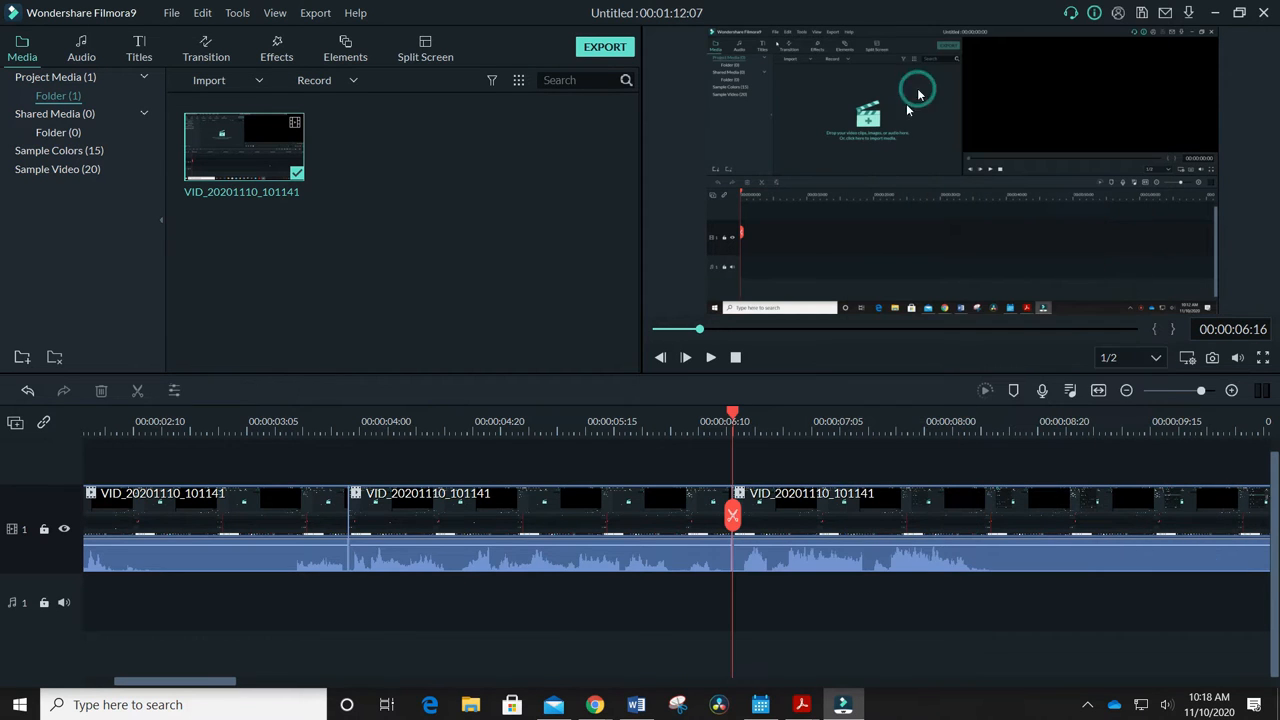
Split the clip at 00:00:08:14 and delete the segment between 00:00:09:14 and 00:00:10:13
{"action": "left_click_drag", "start_coordinate": [731, 414], "coordinate": [1003, 421]}
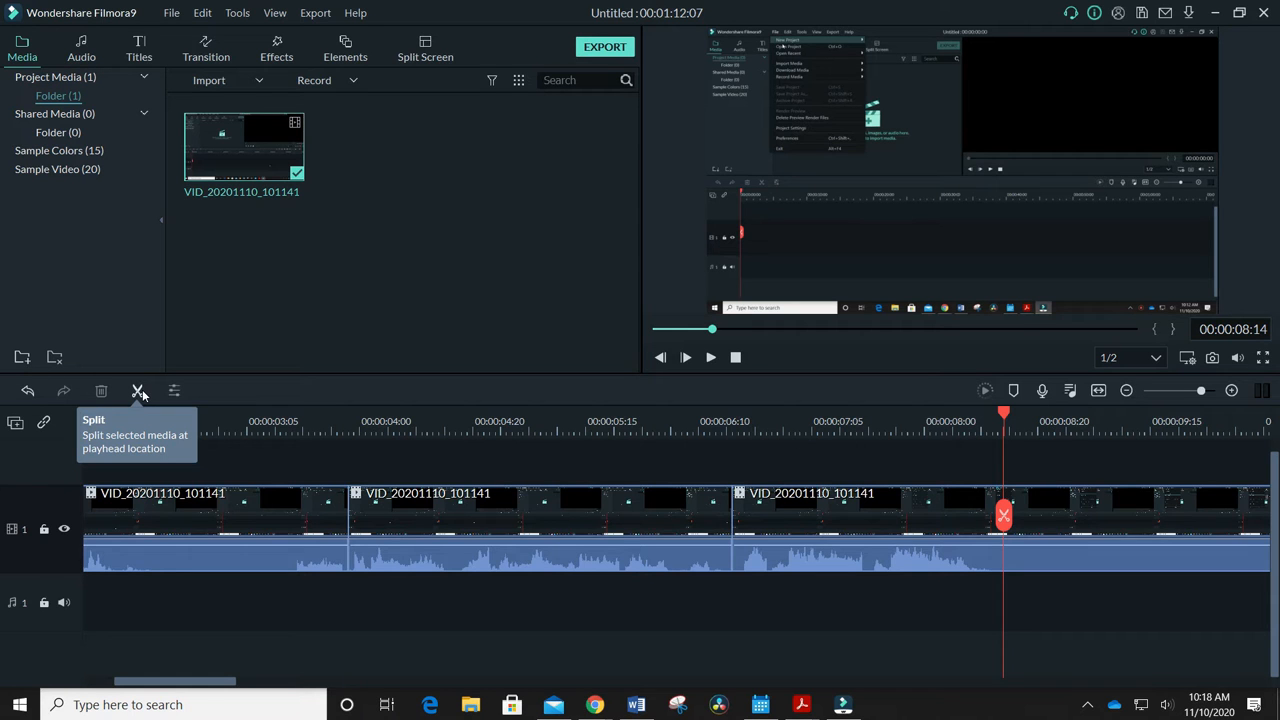
{"action": "left_click", "coordinate": [139, 391]}
{"action": "left_click_drag", "start_coordinate": [217, 683], "coordinate": [257, 683]}
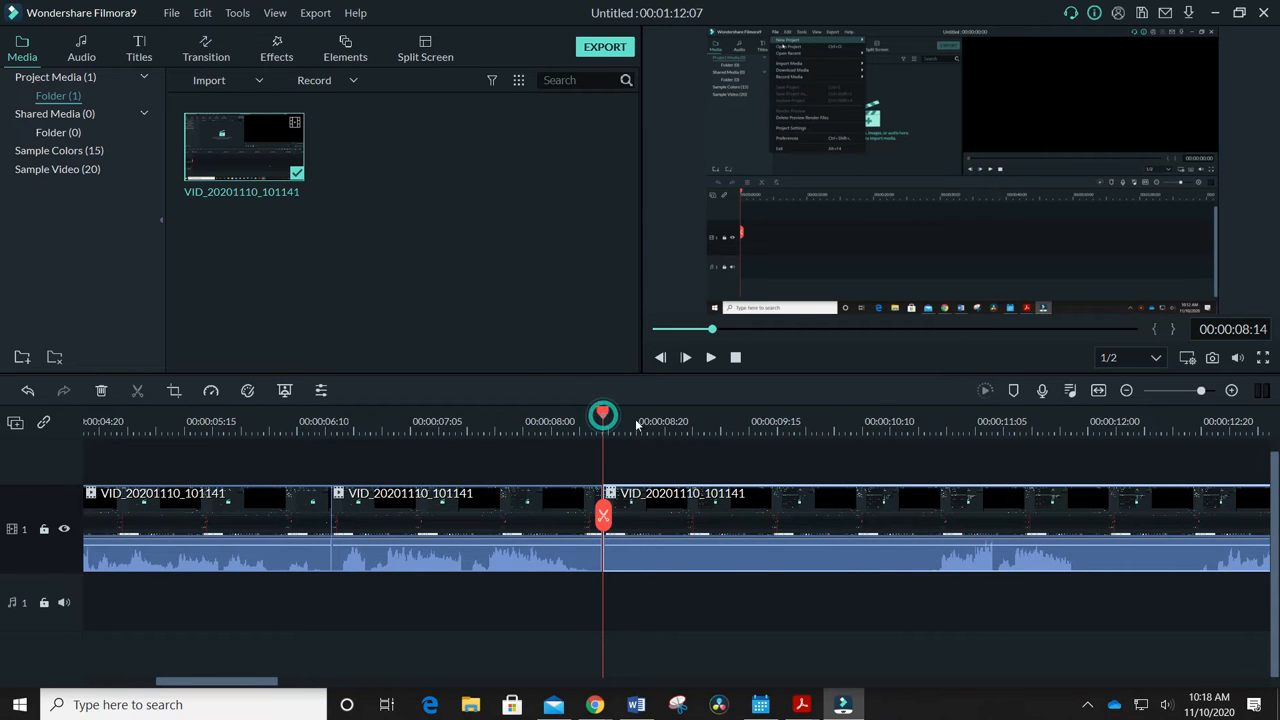
{"action": "right_click", "coordinate": [786, 515]}
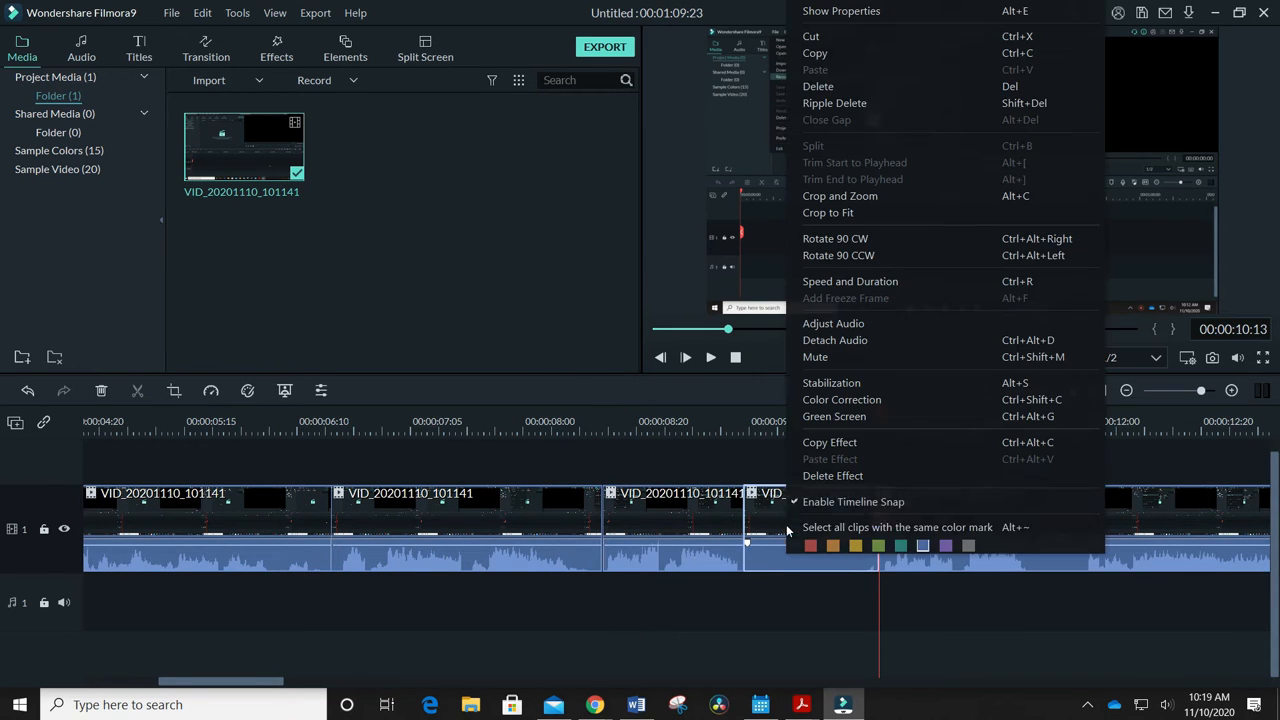
{"action": "left_click", "coordinate": [846, 90]}
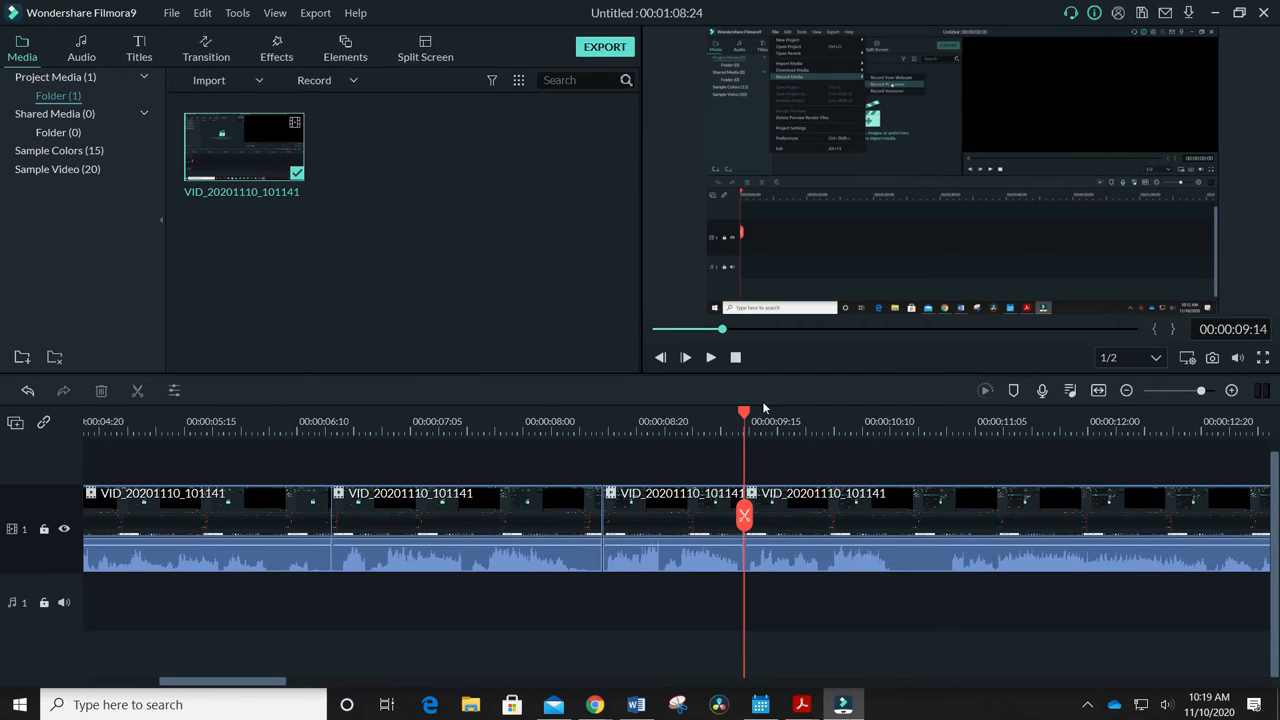
Split the clip at the dip in the waveform just past 00:00:10:10
{"action": "left_click_drag", "start_coordinate": [746, 412], "coordinate": [693, 412]}
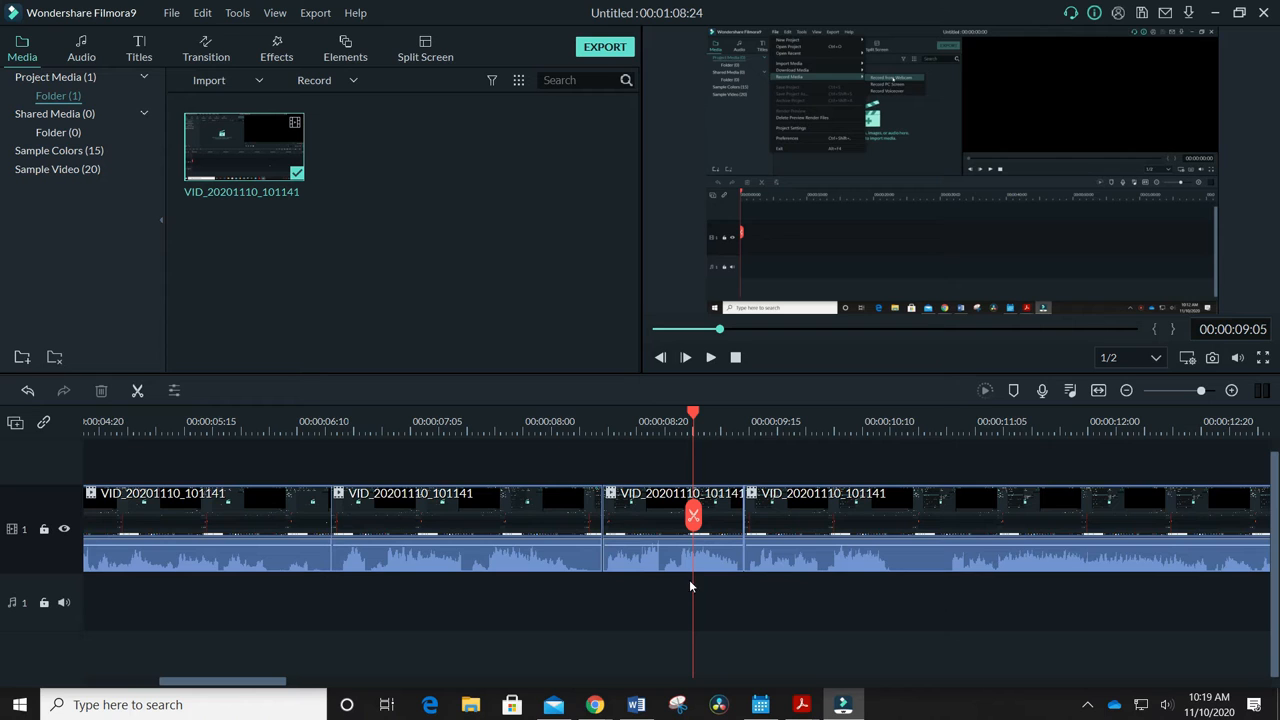
{"action": "left_click", "coordinate": [721, 415]}
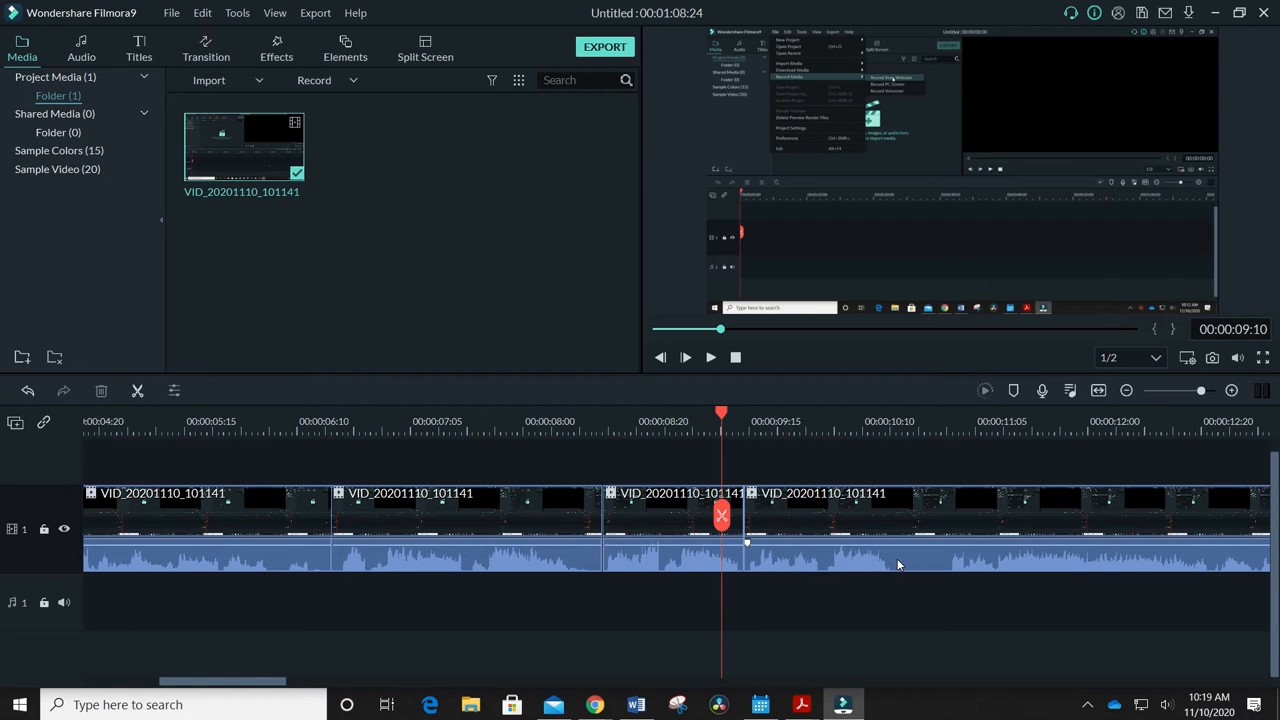
{"action": "left_click", "coordinate": [903, 415]}
{"action": "key", "text": "ctrl+b"}
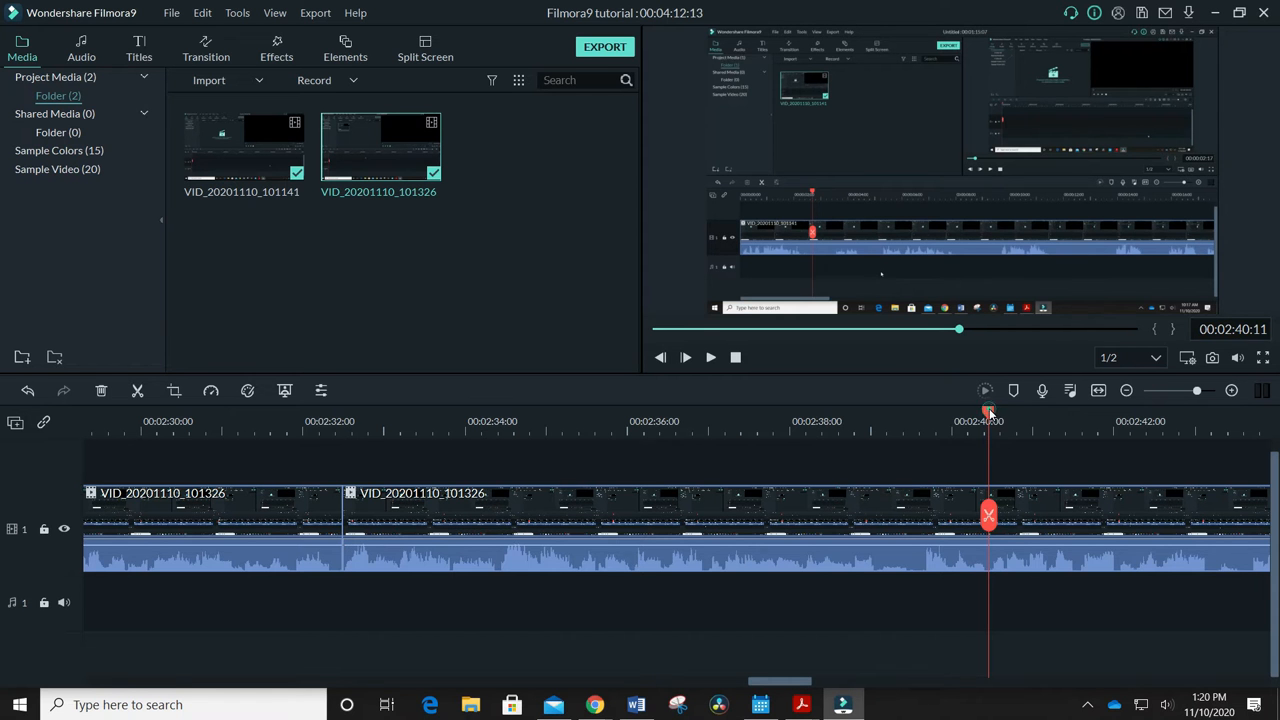
Split the VID_20201110_101326 clip at 00:02:39:14 and 00:02:40:12 to isolate a short segment
{"action": "left_click_drag", "start_coordinate": [695, 99], "coordinate": [546, 130]}
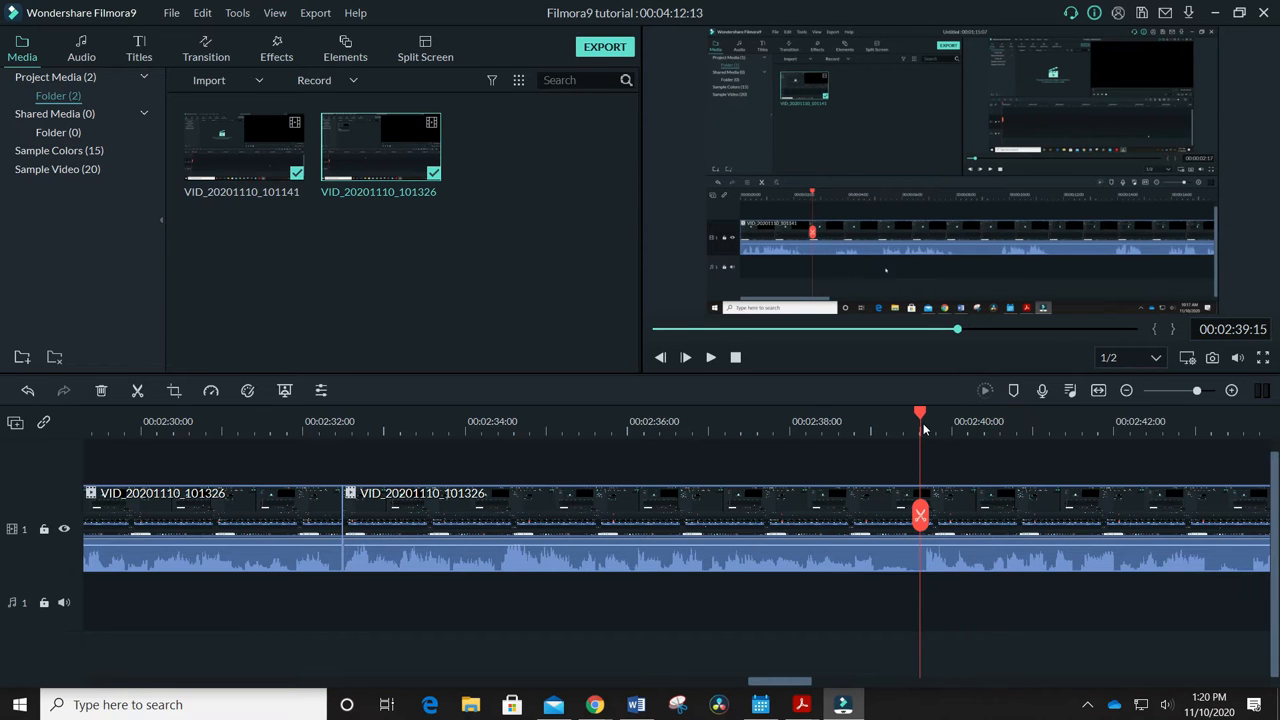
{"action": "left_click_drag", "start_coordinate": [928, 428], "coordinate": [990, 422]}
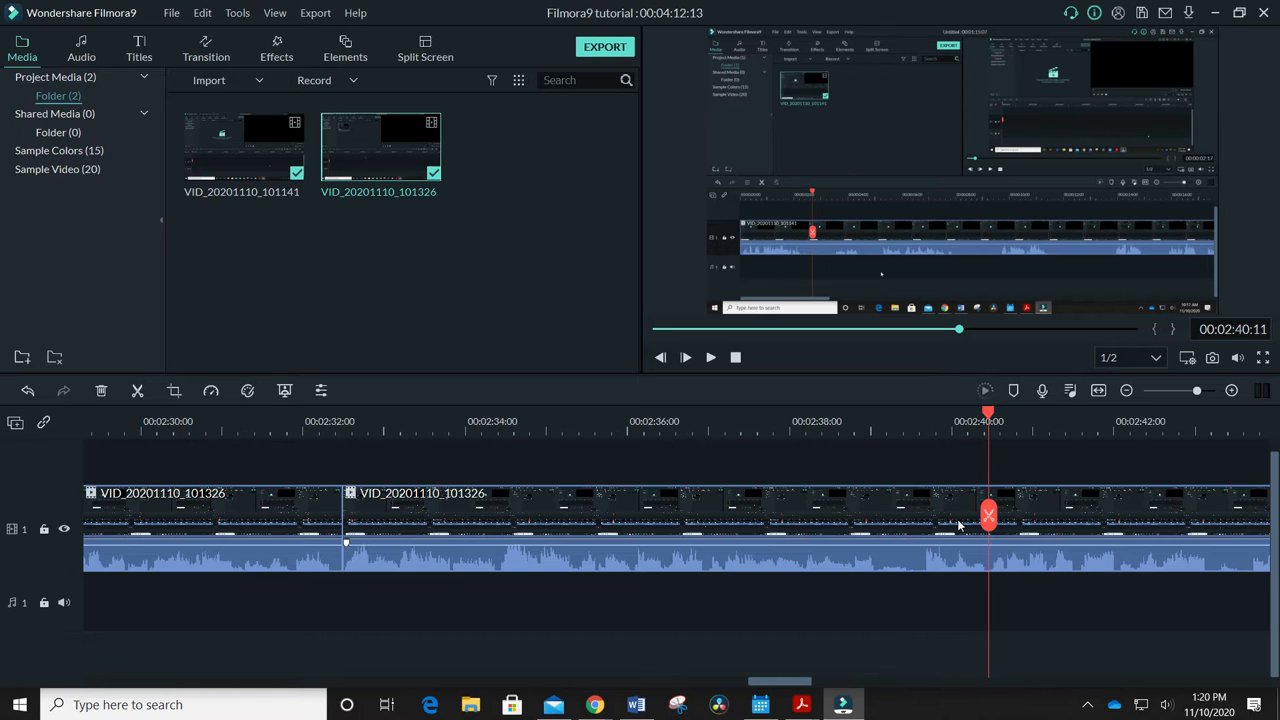
{"action": "mouse_move", "coordinate": [990, 414]}
{"action": "left_mouse_down"}
{"action": "mouse_move", "coordinate": [913, 418]}
{"action": "mouse_move", "coordinate": [992, 414]}
{"action": "left_mouse_up"}
{"action": "left_click", "coordinate": [138, 391]}
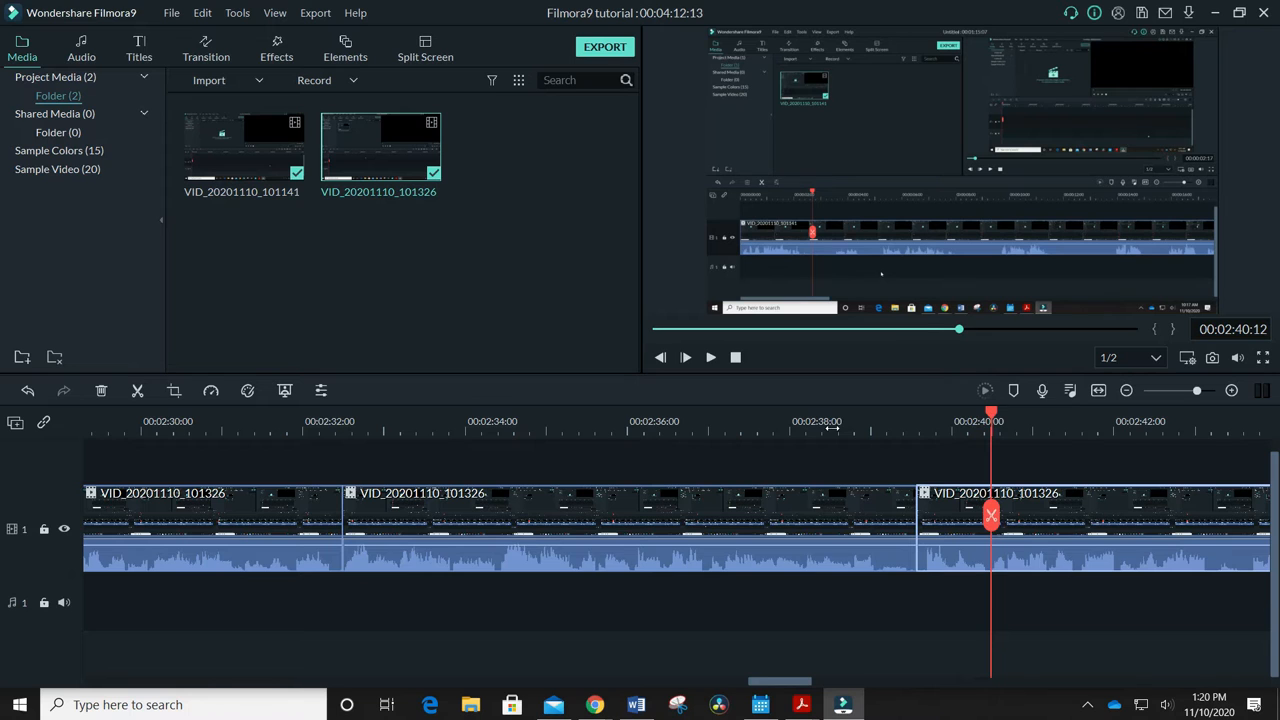
{"action": "left_click", "coordinate": [138, 391]}
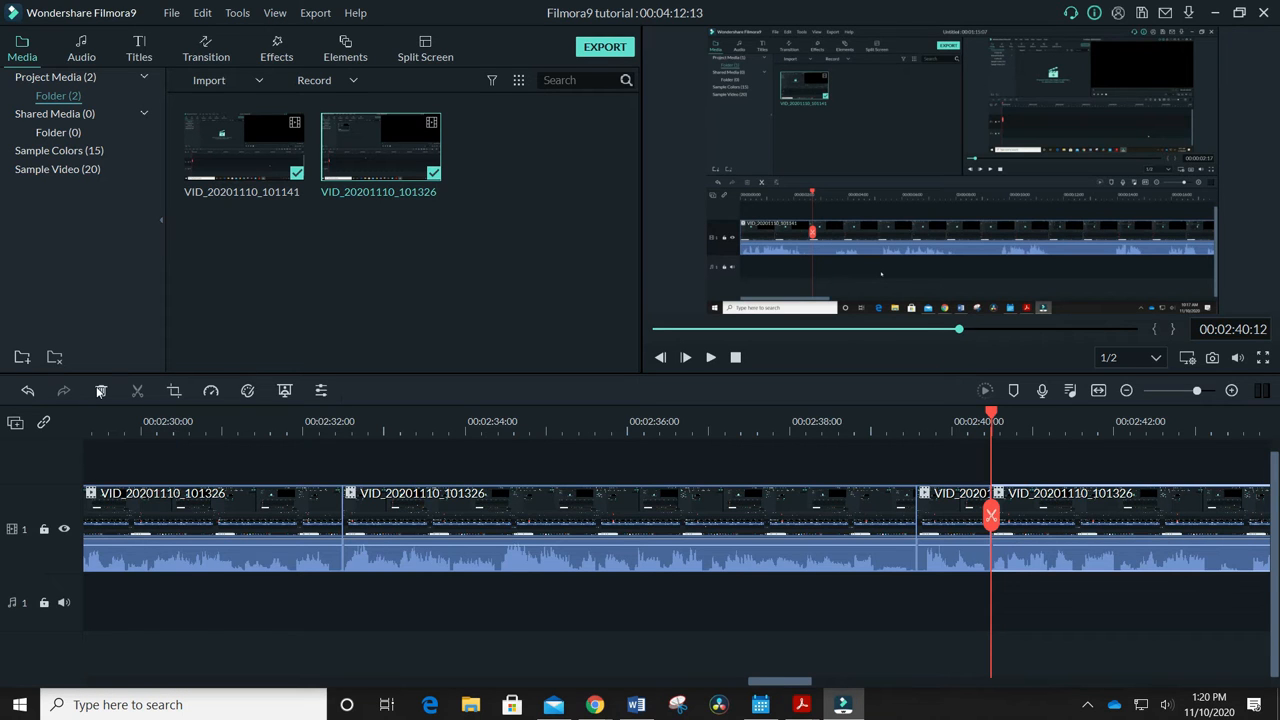
Delete the clip segment following the 00:02:40:12 cut and undo that deletion
{"action": "left_click", "coordinate": [102, 391]}
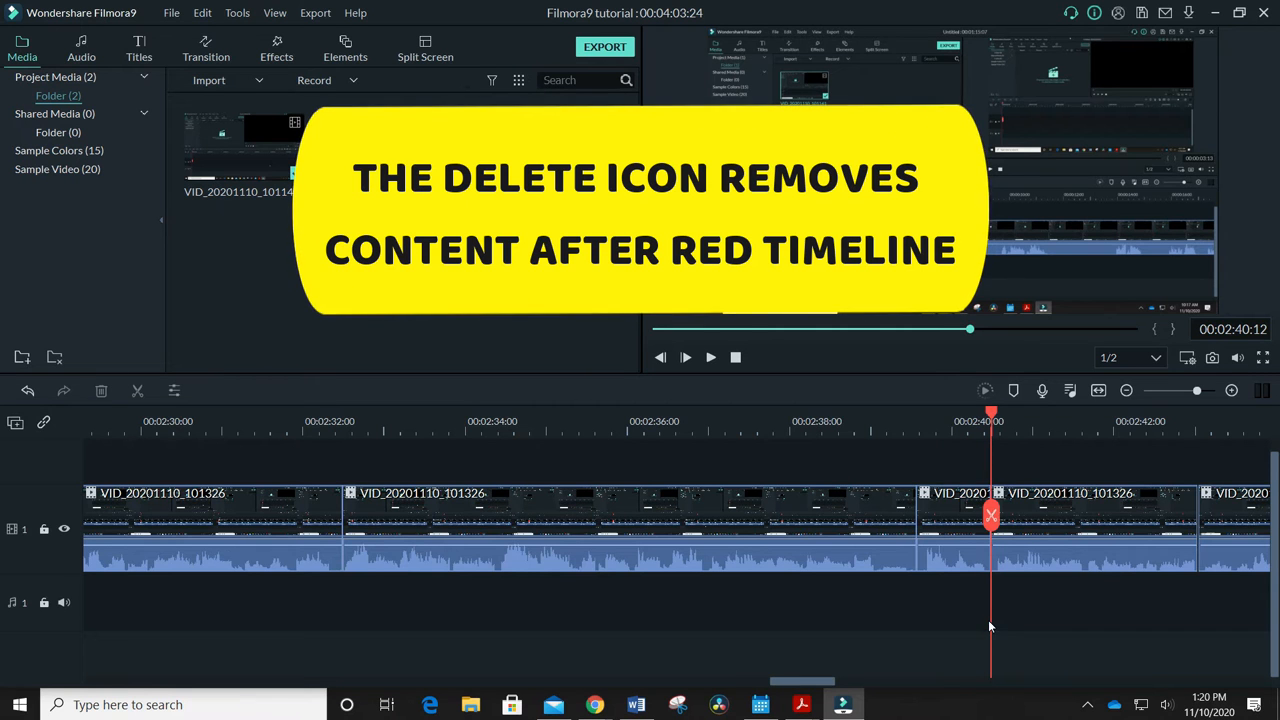
{"action": "left_click", "coordinate": [203, 14]}
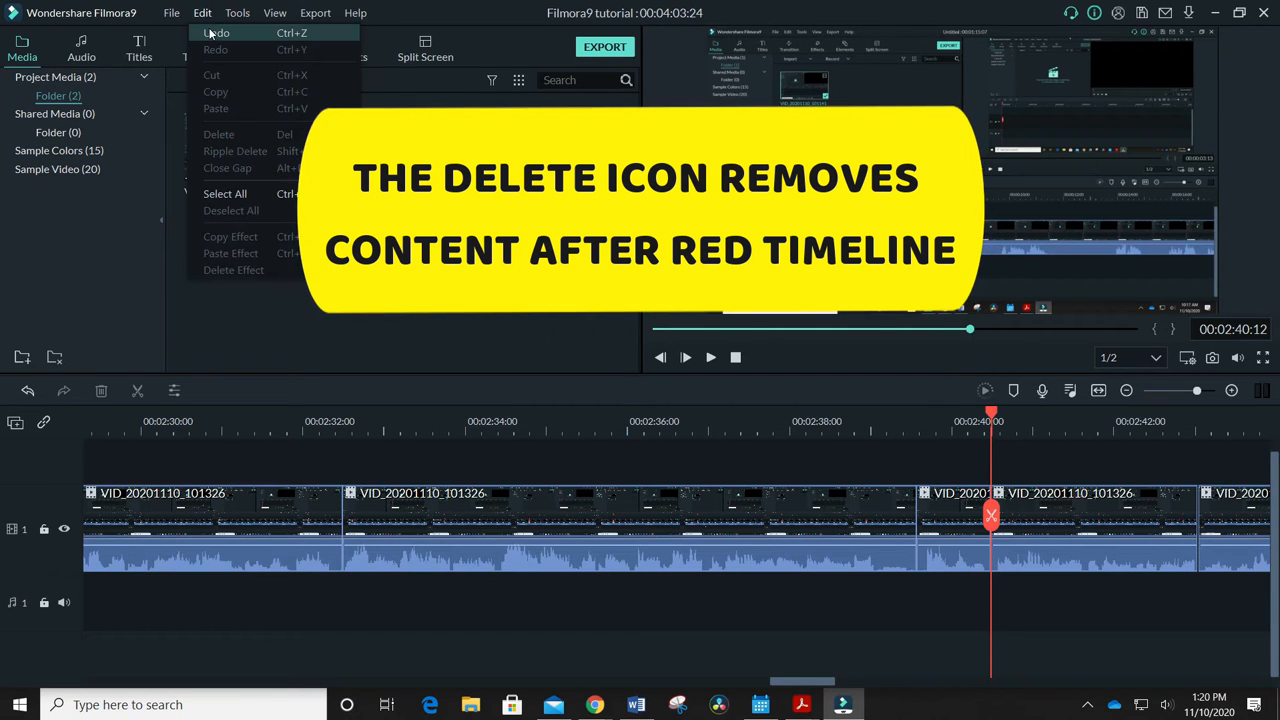
{"action": "left_click", "coordinate": [212, 33]}
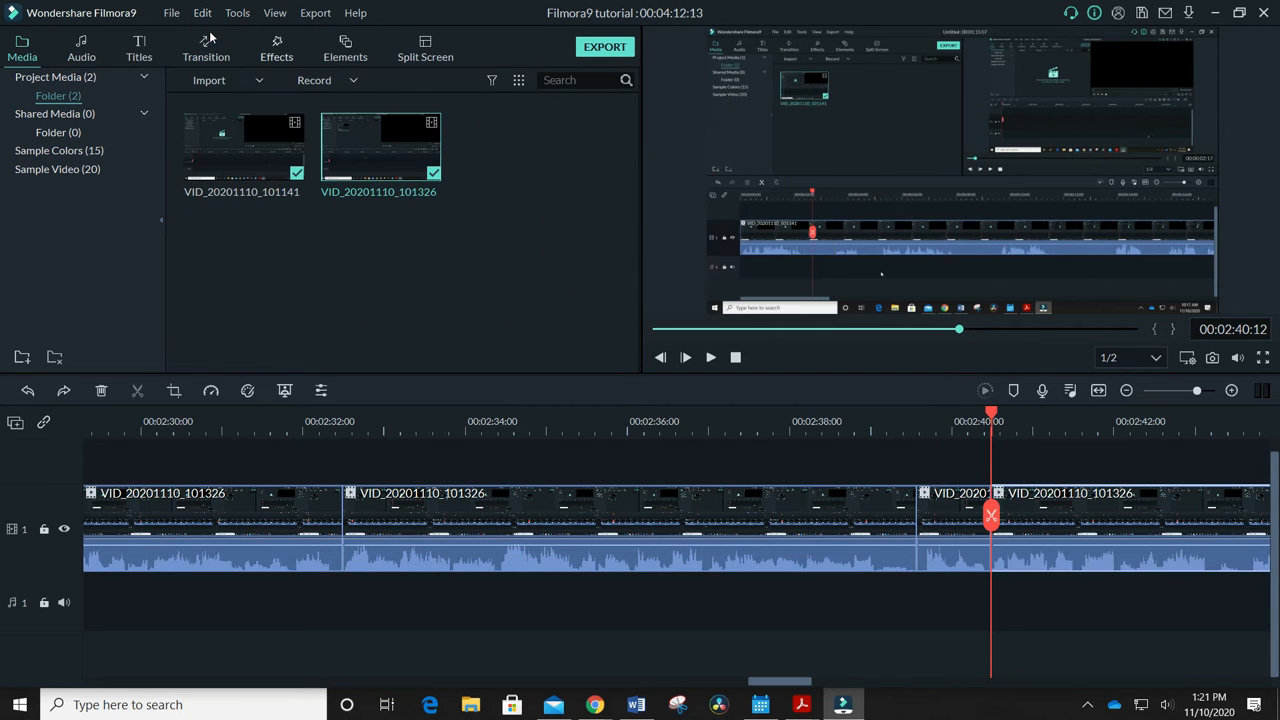
Delete the short segment between 00:02:39:14 and 00:02:40:12, and undo both the deletion and the two splits
{"action": "left_click", "coordinate": [948, 518]}
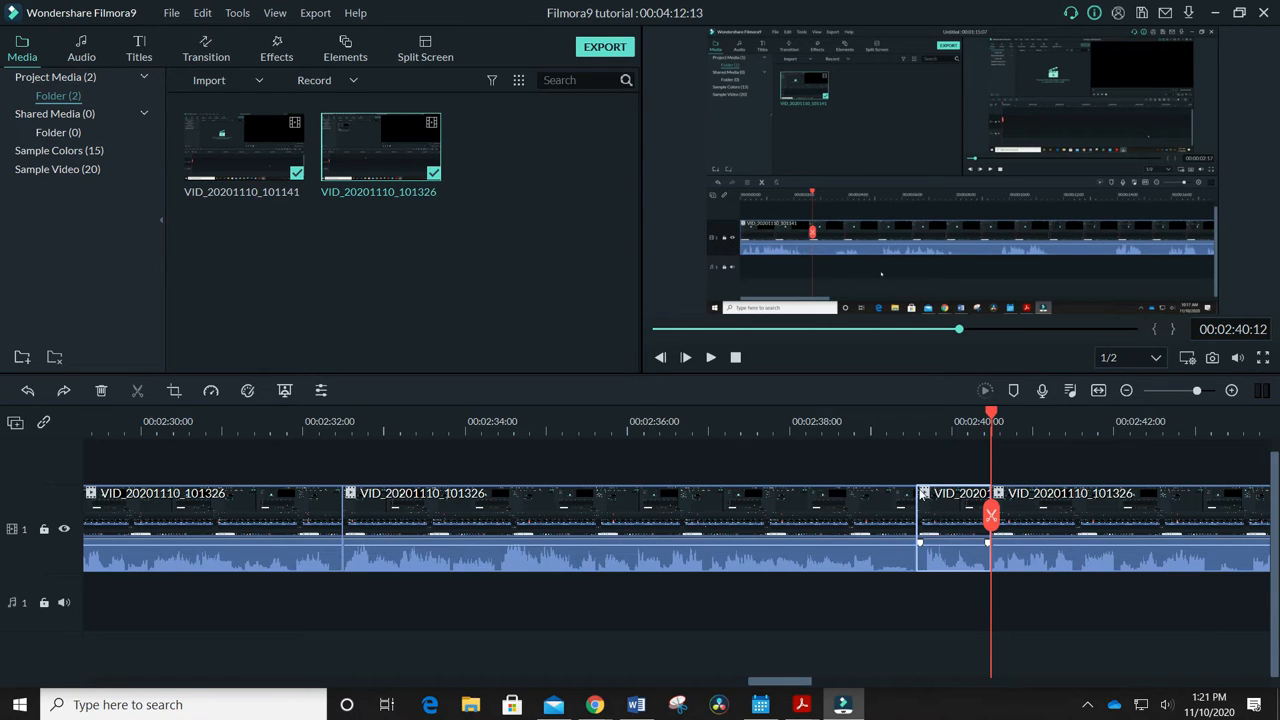
{"action": "left_click", "coordinate": [102, 391]}
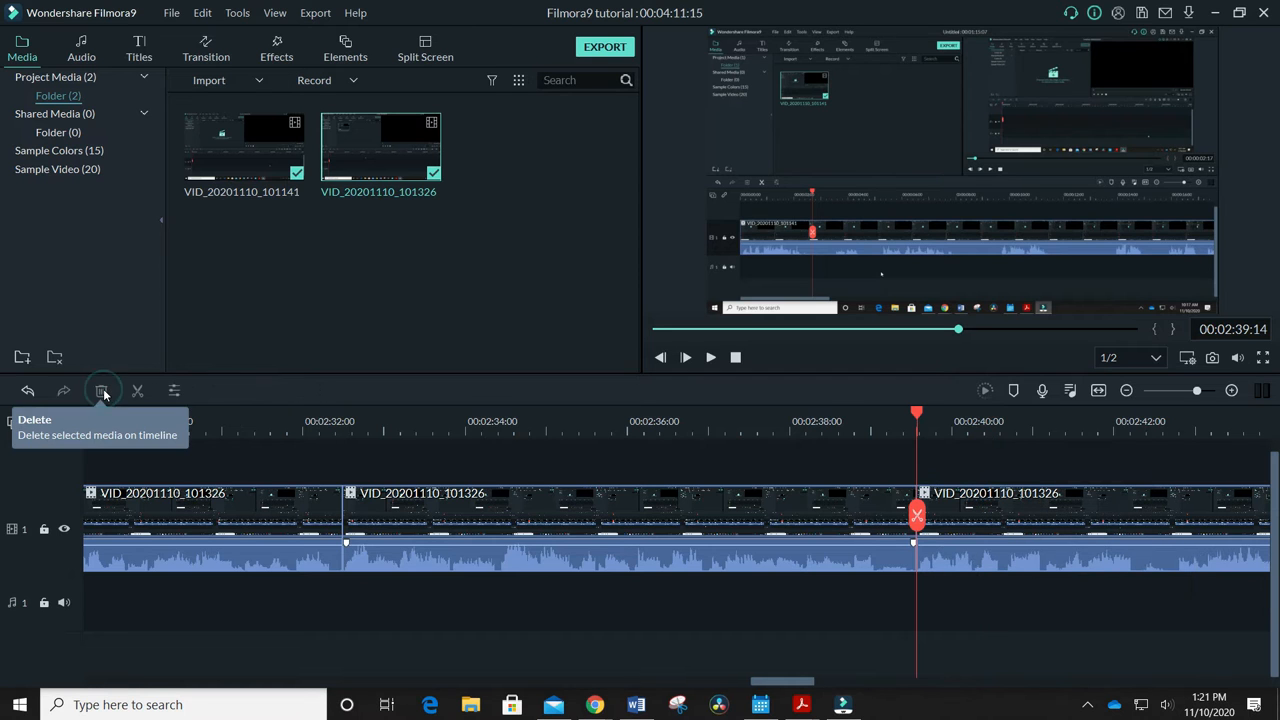
{"action": "left_click", "coordinate": [202, 13]}
{"action": "left_click", "coordinate": [205, 33]}
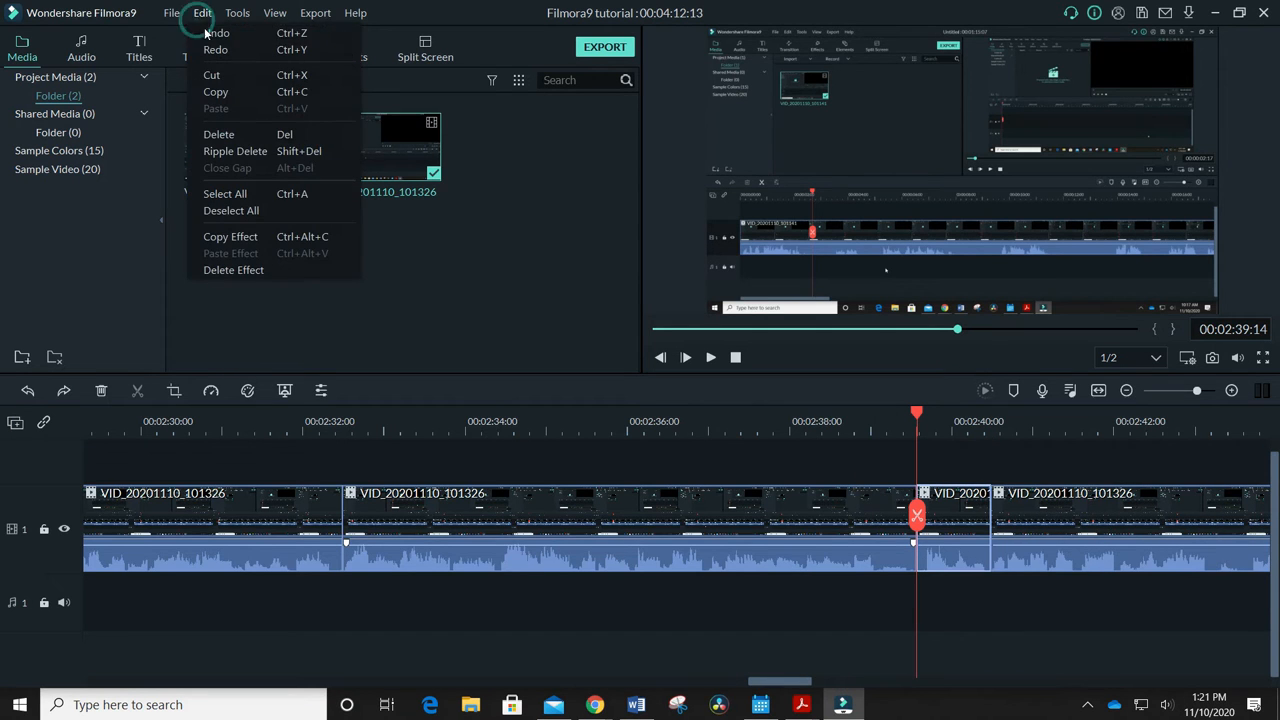
{"action": "left_click", "coordinate": [202, 13]}
{"action": "left_click", "coordinate": [205, 33]}
Split the clip at 00:02:40:11 and return the playhead to about 00:02:39:14
{"action": "left_click_drag", "start_coordinate": [916, 413], "coordinate": [988, 413]}
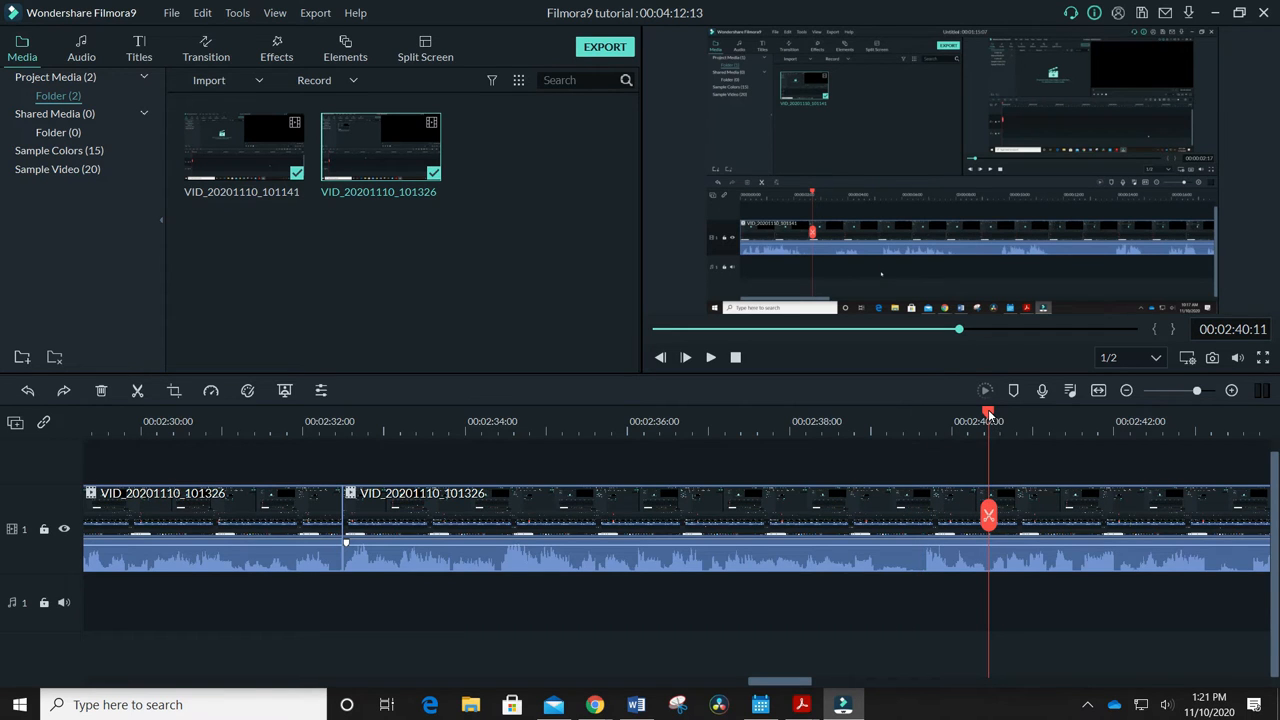
{"action": "left_click", "coordinate": [137, 390]}
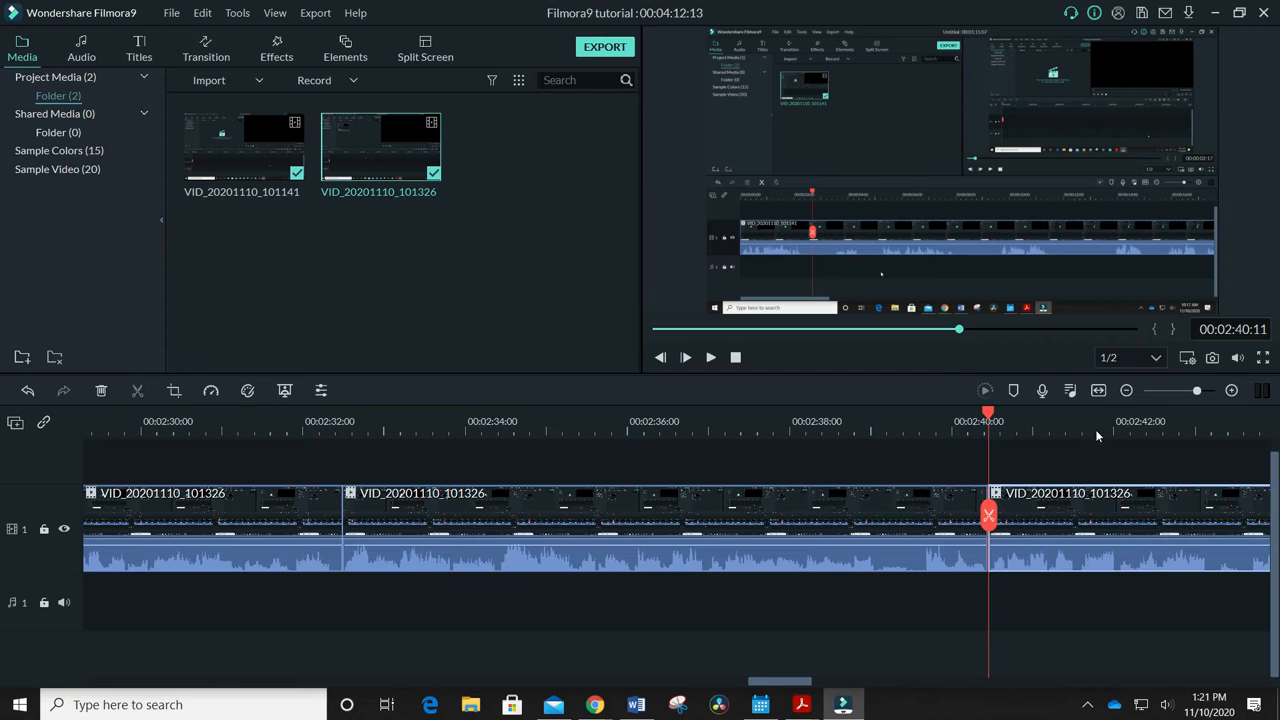
{"action": "left_click_drag", "start_coordinate": [989, 421], "coordinate": [917, 421]}
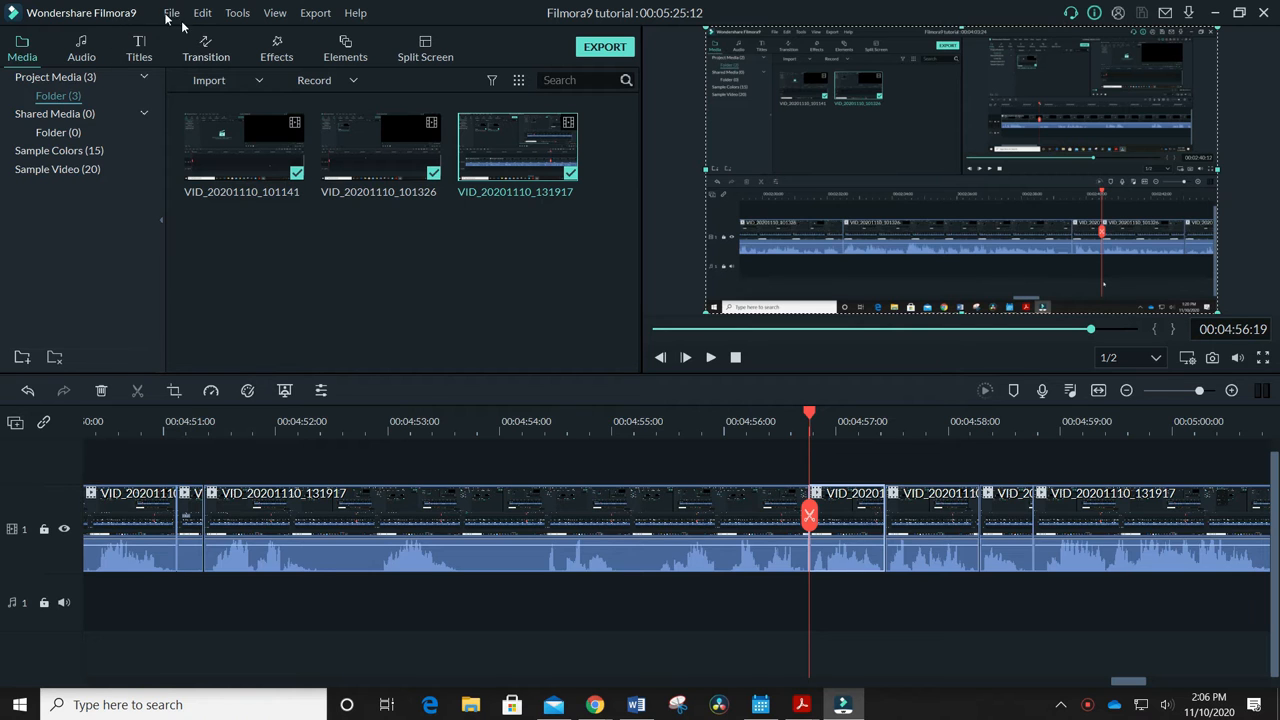
Find the New LowerThirds 22 title and place it on a track above the video at 00:04:56:19
{"action": "left_click", "coordinate": [141, 47]}
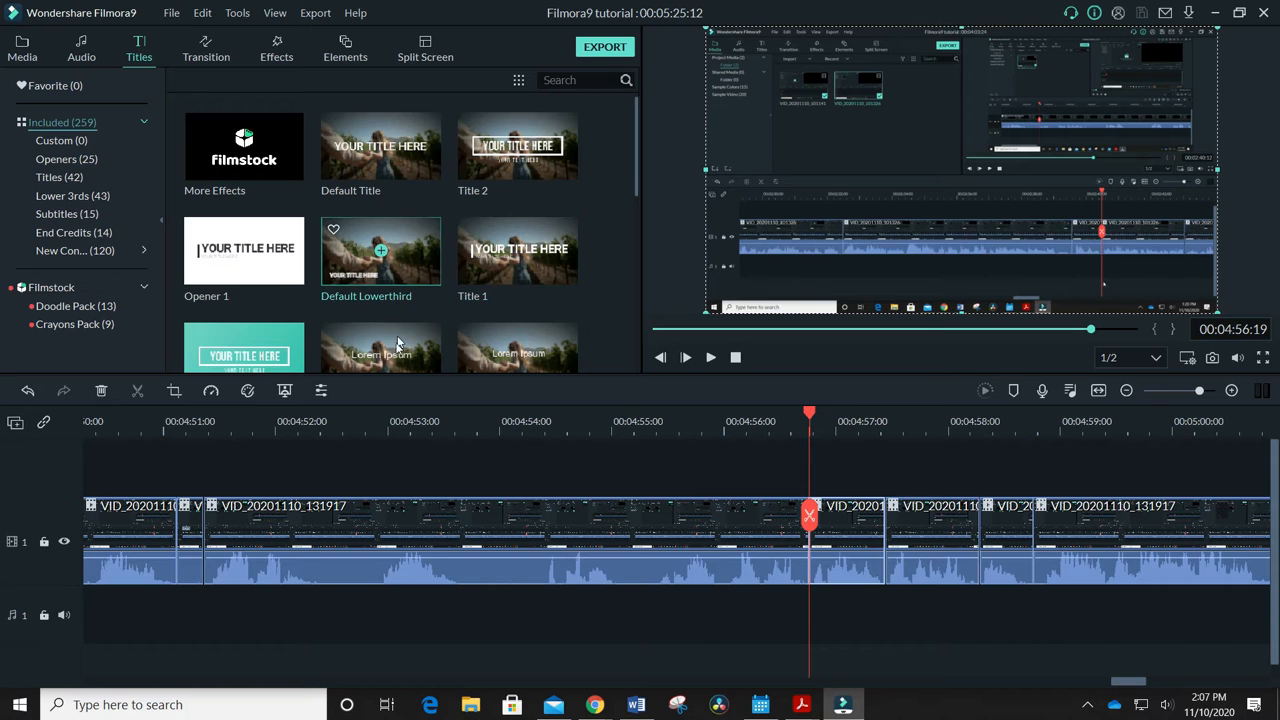
{"action": "scroll", "coordinate": [515, 348], "scroll_direction": "down", "scroll_amount": 3}
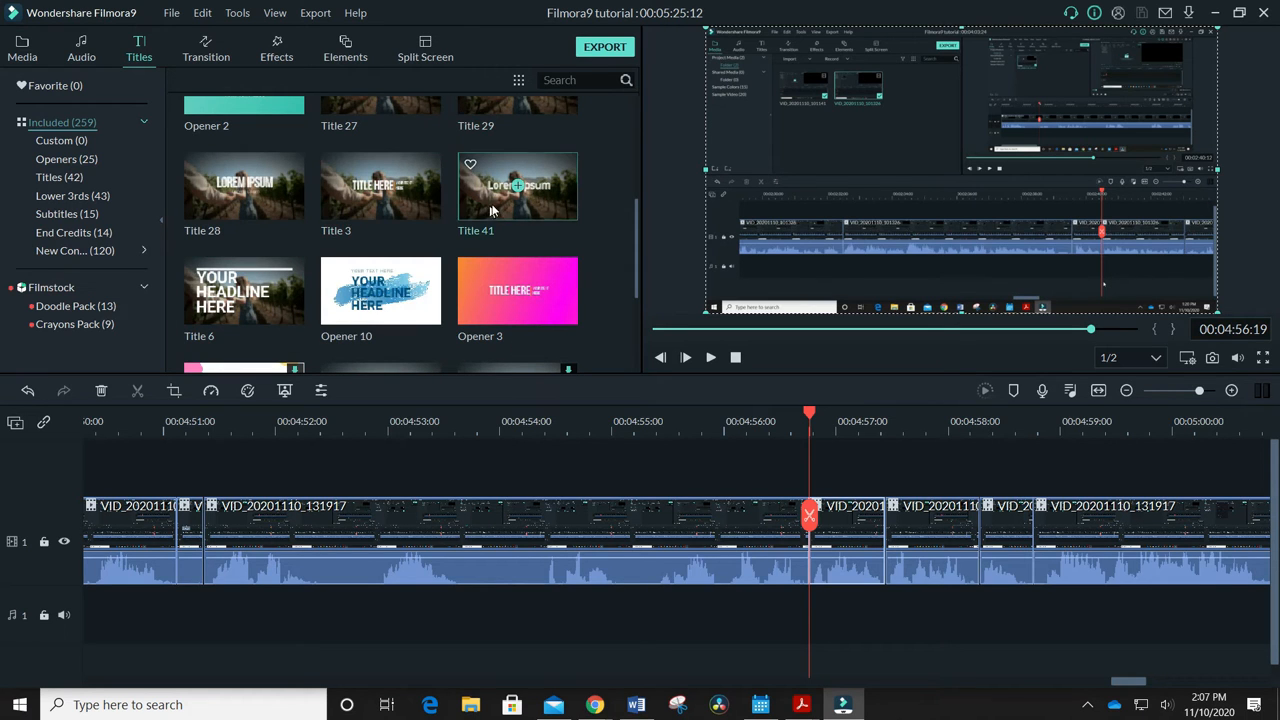
{"action": "scroll", "coordinate": [504, 205], "scroll_direction": "up", "scroll_amount": 3}
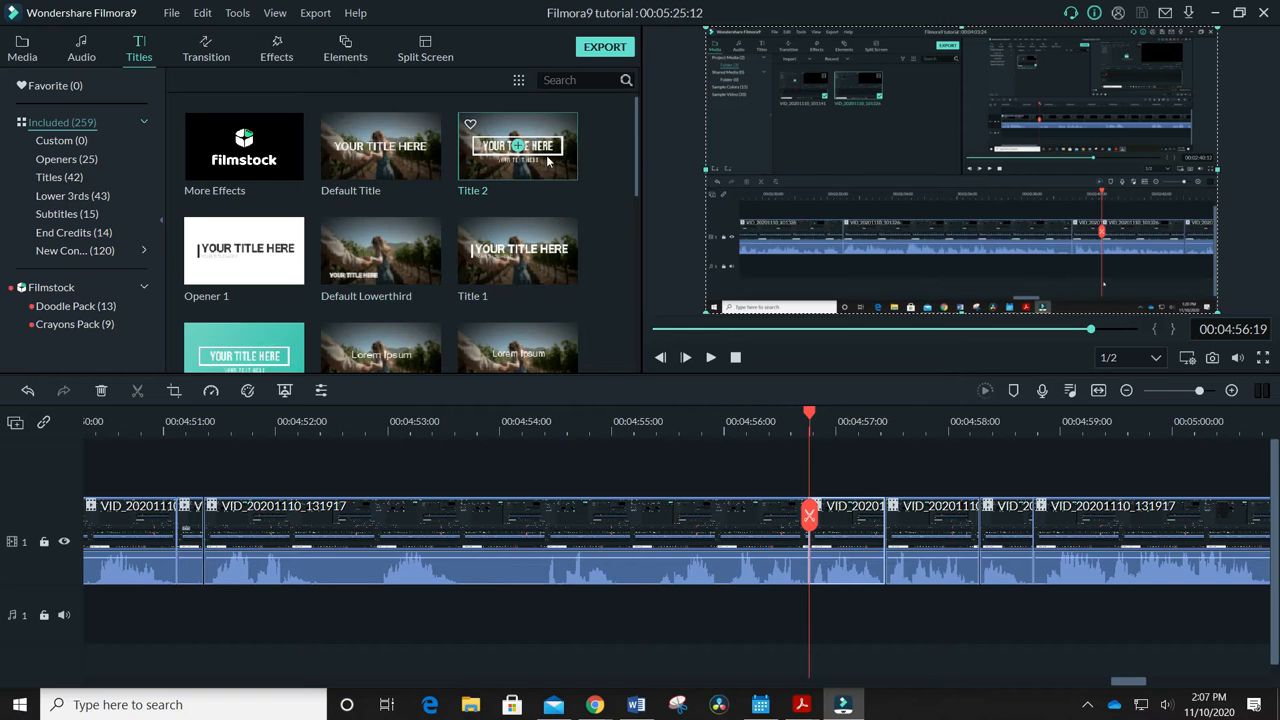
{"action": "scroll", "coordinate": [529, 260], "scroll_direction": "down", "scroll_amount": 5}
{"action": "scroll", "coordinate": [529, 260], "scroll_direction": "down", "scroll_amount": 3}
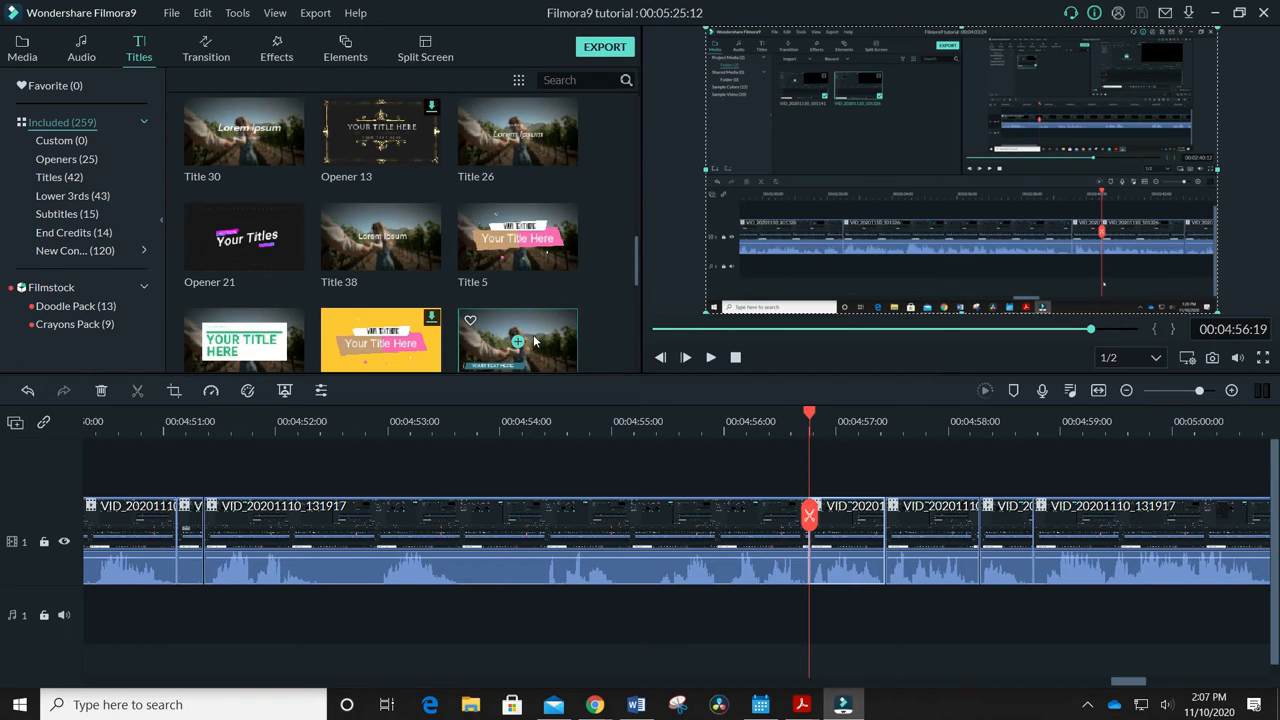
{"action": "scroll", "coordinate": [533, 336], "scroll_direction": "down", "scroll_amount": 3}
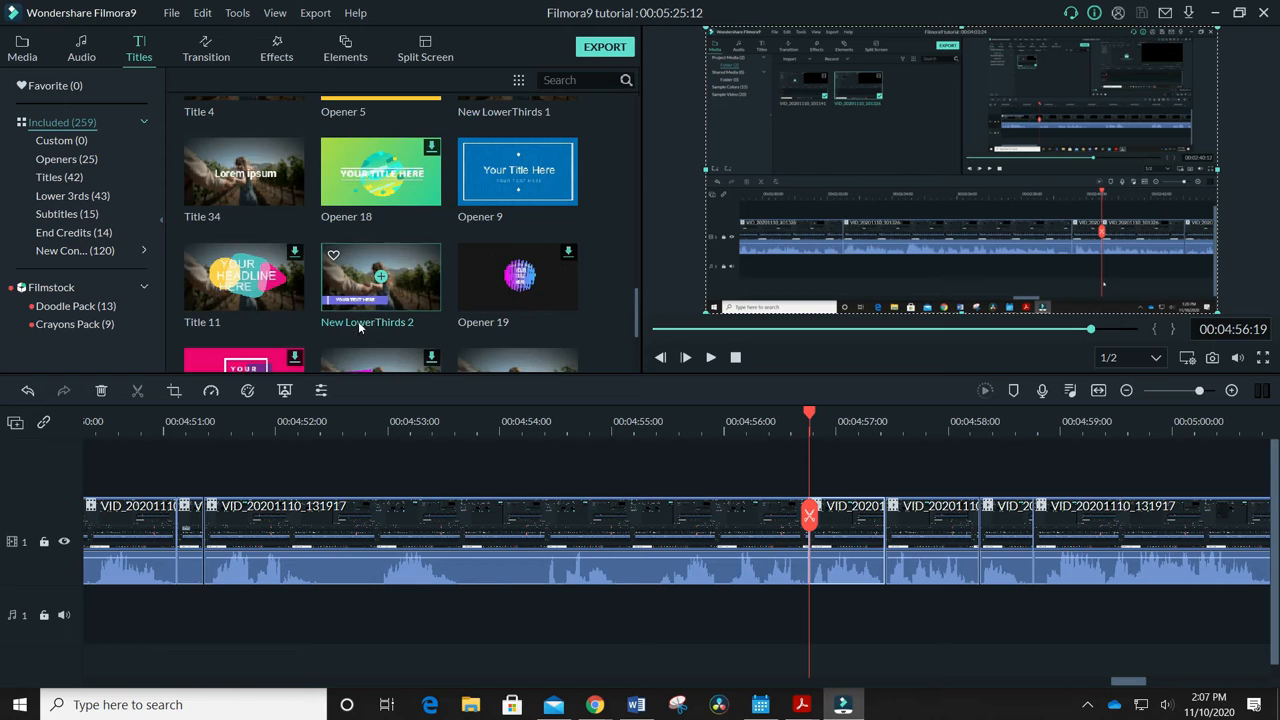
{"action": "scroll", "coordinate": [385, 318], "scroll_direction": "down", "scroll_amount": 2}
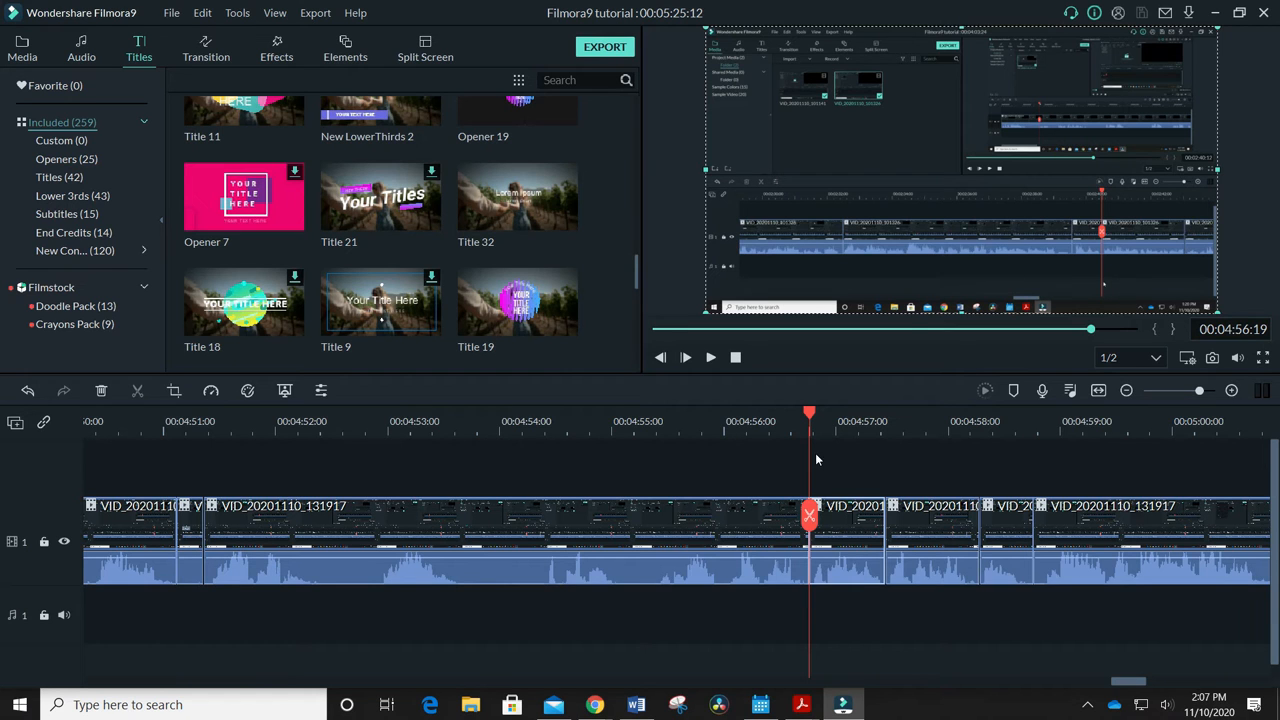
{"action": "scroll", "coordinate": [450, 300], "scroll_direction": "down", "scroll_amount": 5}
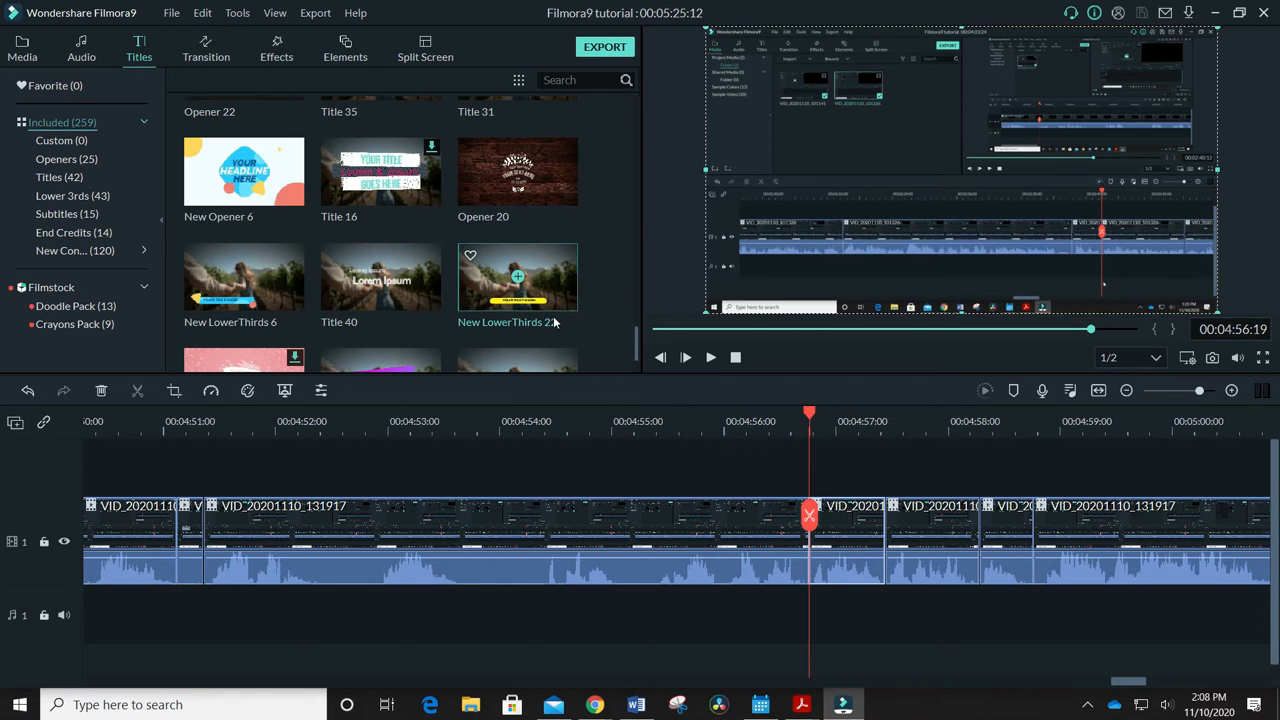
{"action": "left_click_drag", "start_coordinate": [527, 298], "coordinate": [815, 451]}
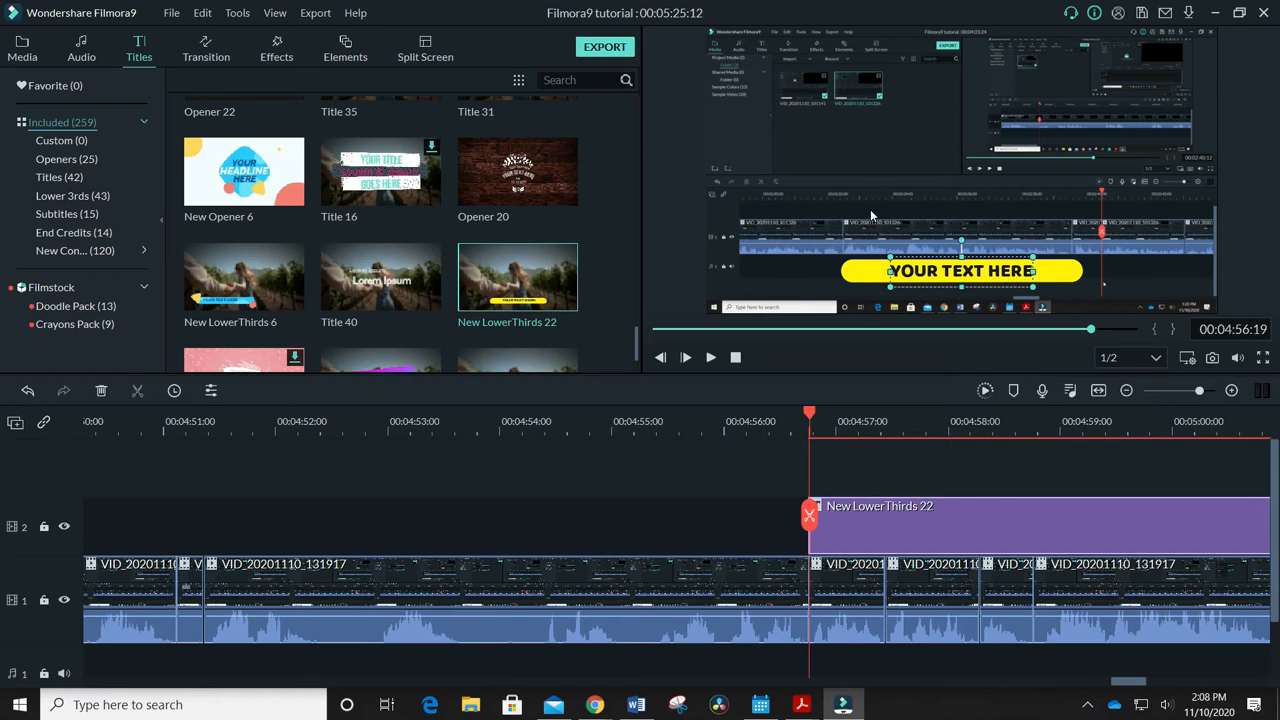
Adjust the placement of the lower third's text and yellow bar in the preview so that they stay centred on each other
{"action": "left_click_drag", "start_coordinate": [963, 235], "coordinate": [967, 269]}
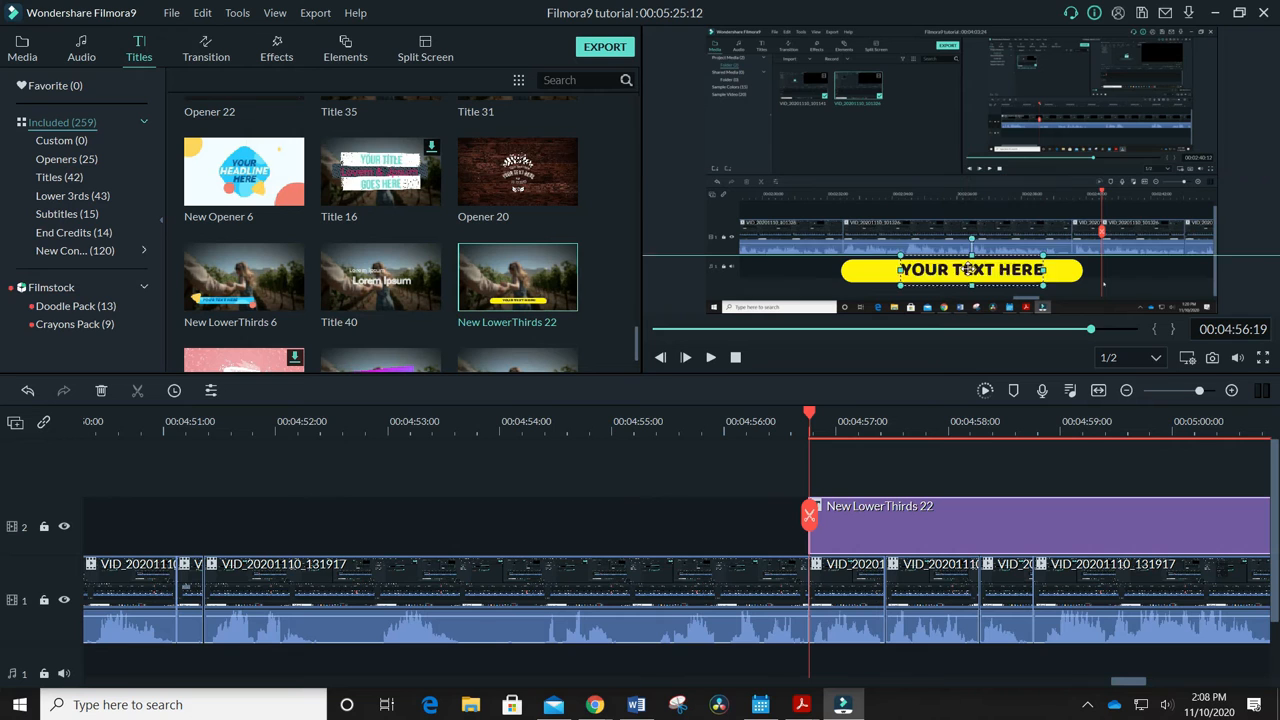
{"action": "mouse_move", "coordinate": [1067, 256]}
{"action": "left_mouse_down"}
{"action": "mouse_move", "coordinate": [1064, 208]}
{"action": "mouse_move", "coordinate": [1063, 269]}
{"action": "left_mouse_up"}
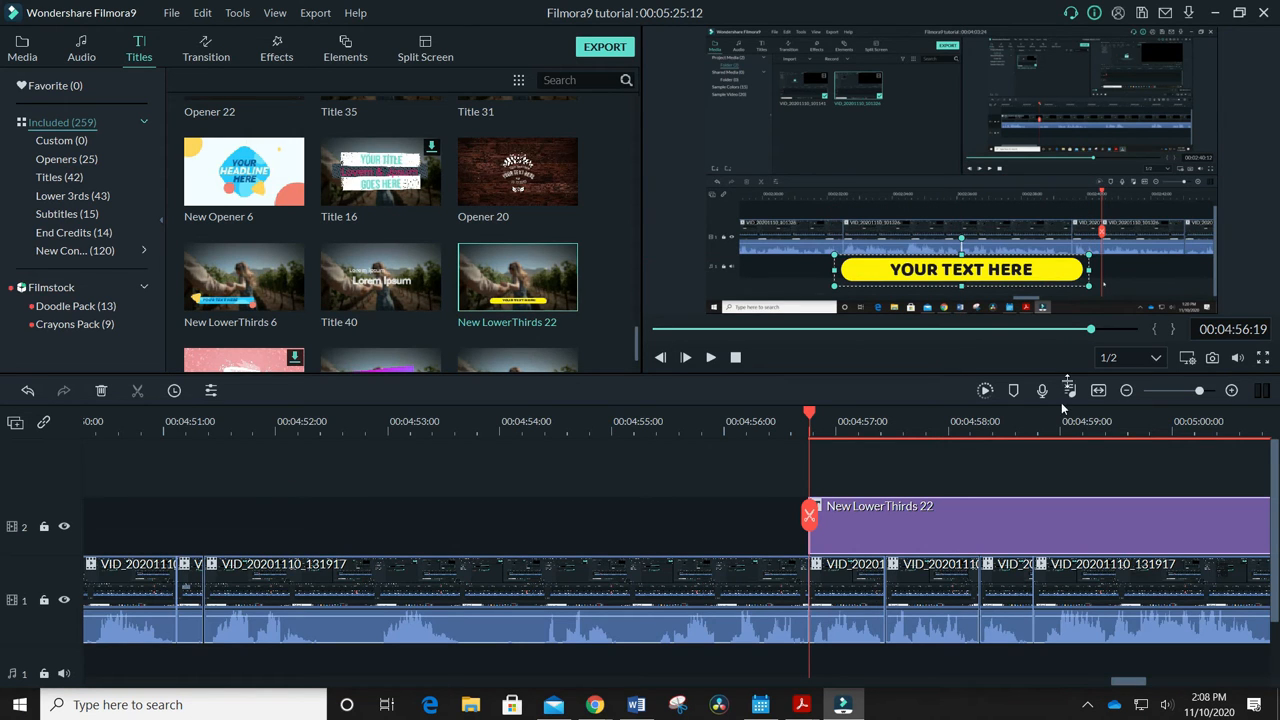
{"action": "left_click", "coordinate": [961, 268]}
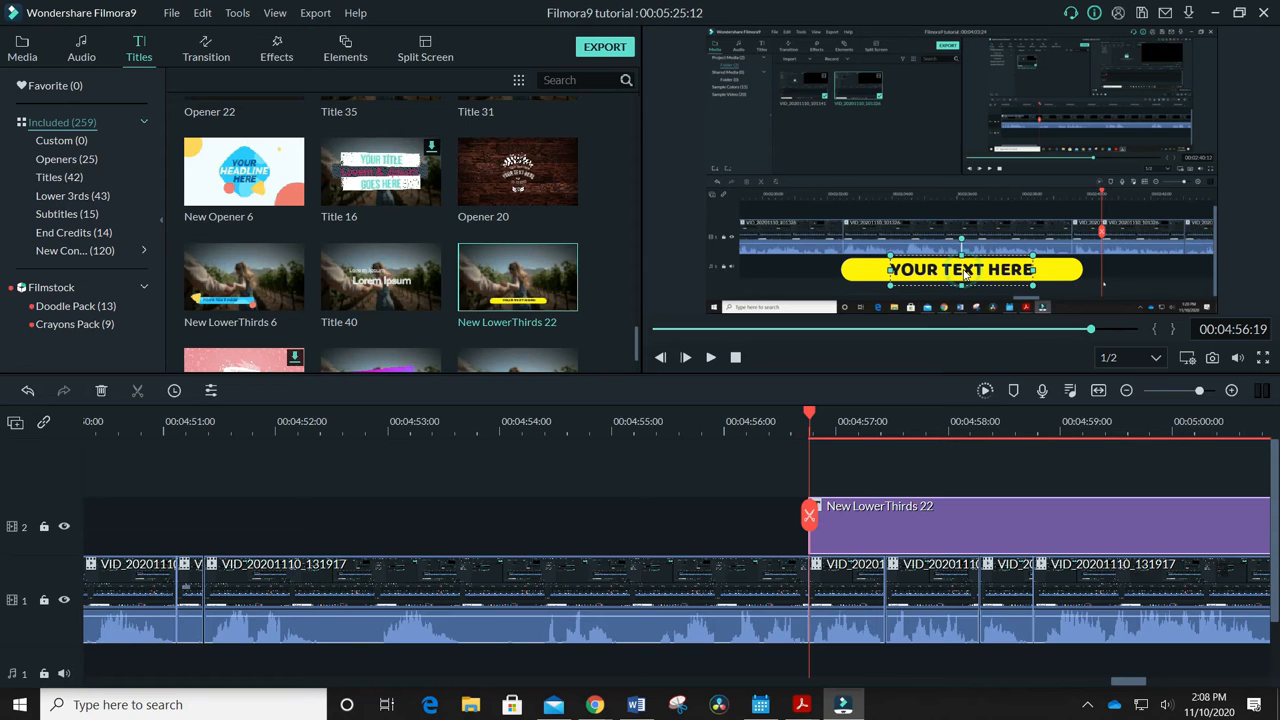
Replace the title text with "THE GARBAGE DELETES CONTENT AFTER RED TIMELINE" on two centred lines at font size 22
{"action": "double_click", "coordinate": [964, 272]}
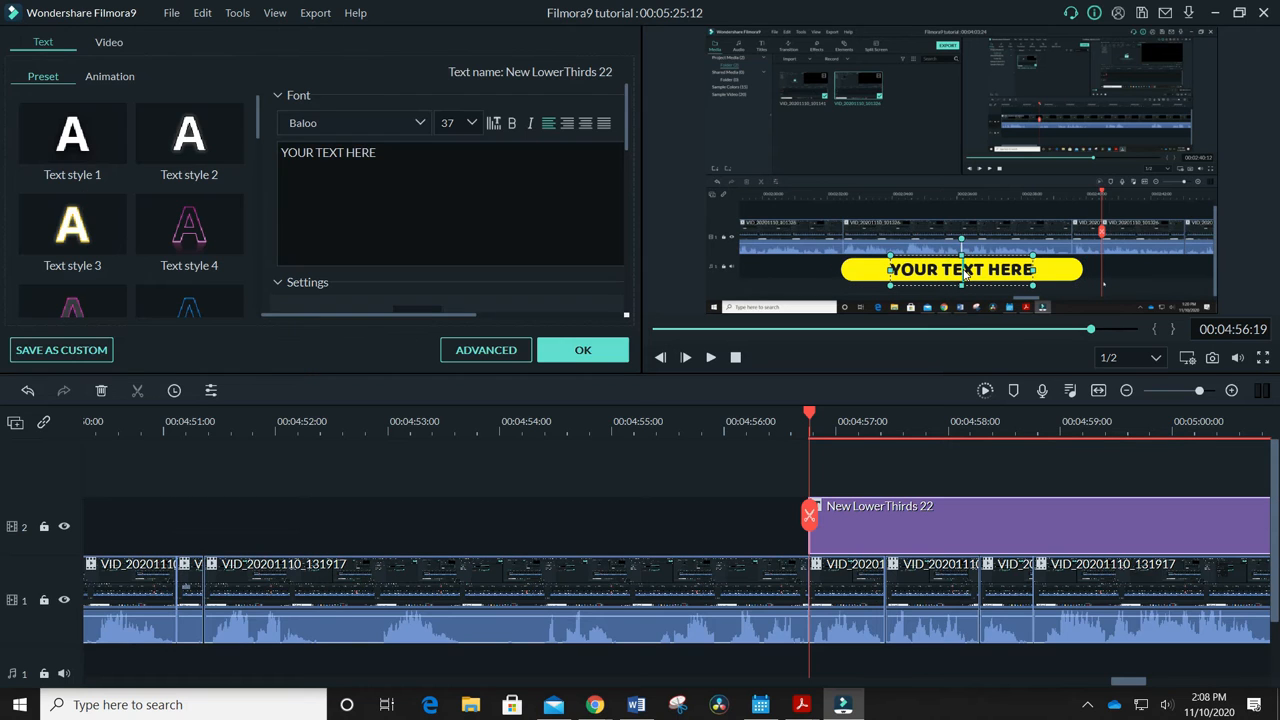
{"action": "left_click", "coordinate": [380, 152]}
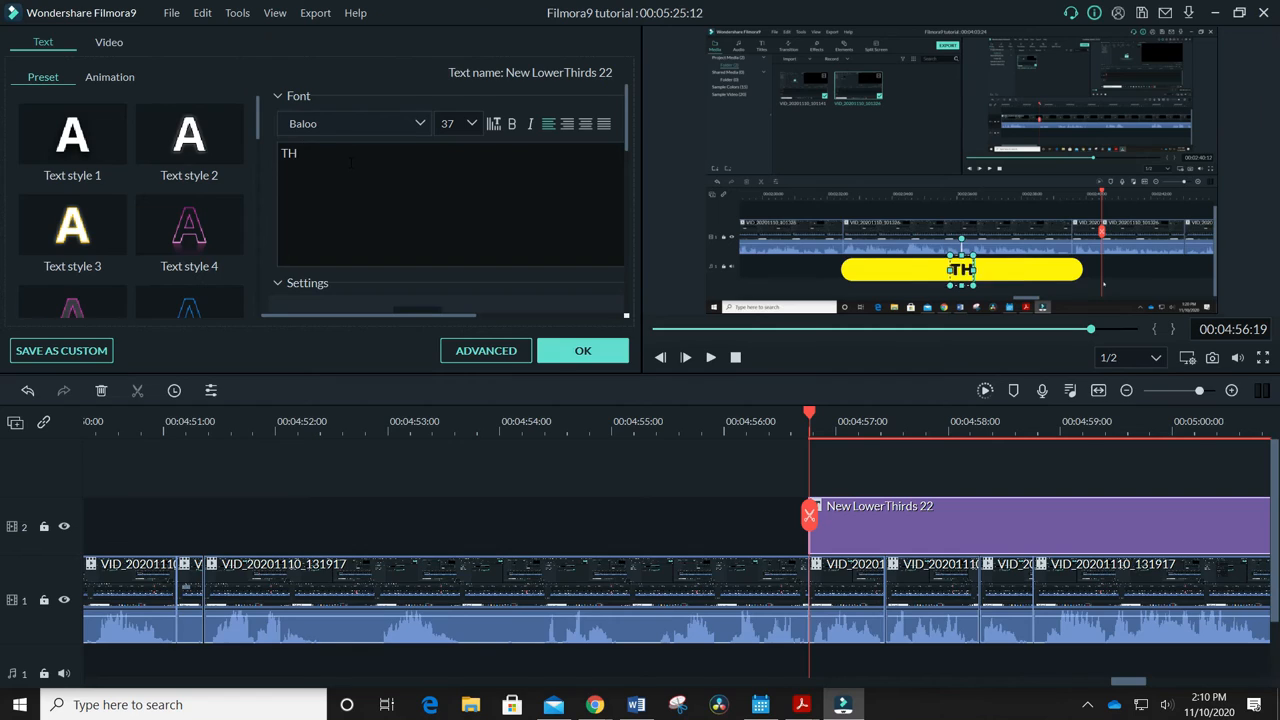
{"action": "type", "text": "E GARBAGE DELETES CONTENT AFTER RED TIMELINE"}
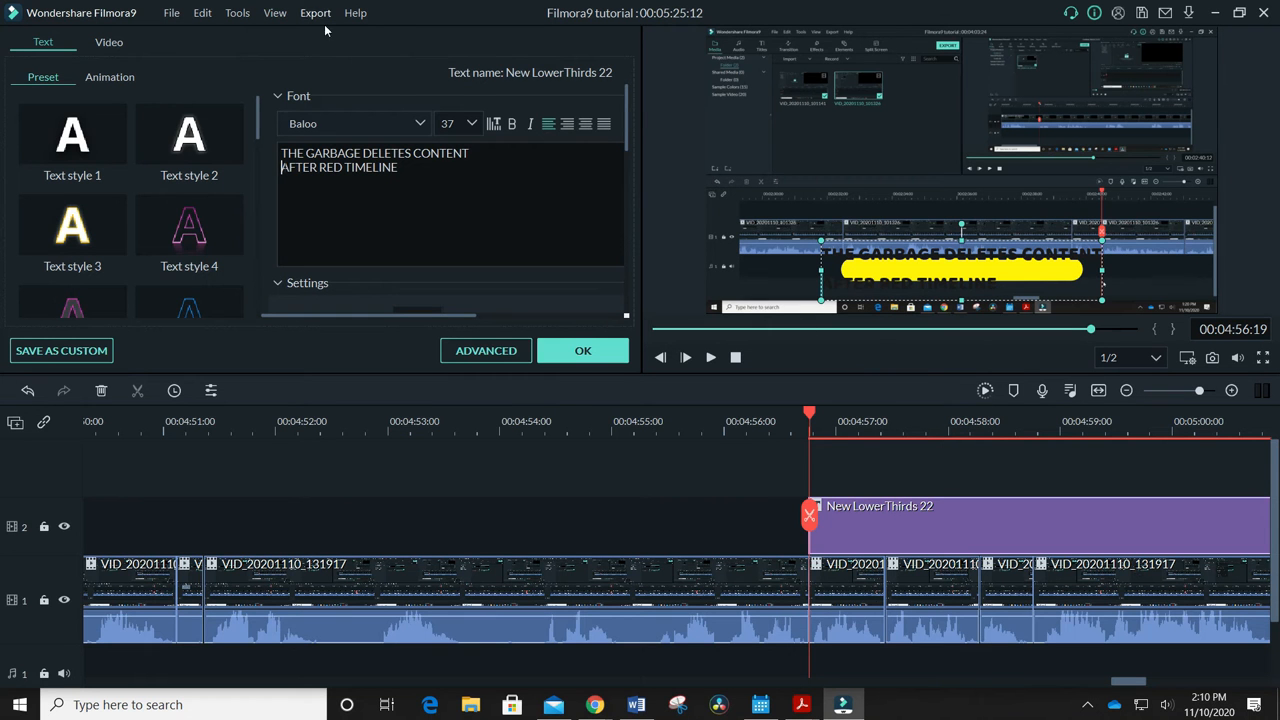
{"action": "left_click", "coordinate": [583, 128]}
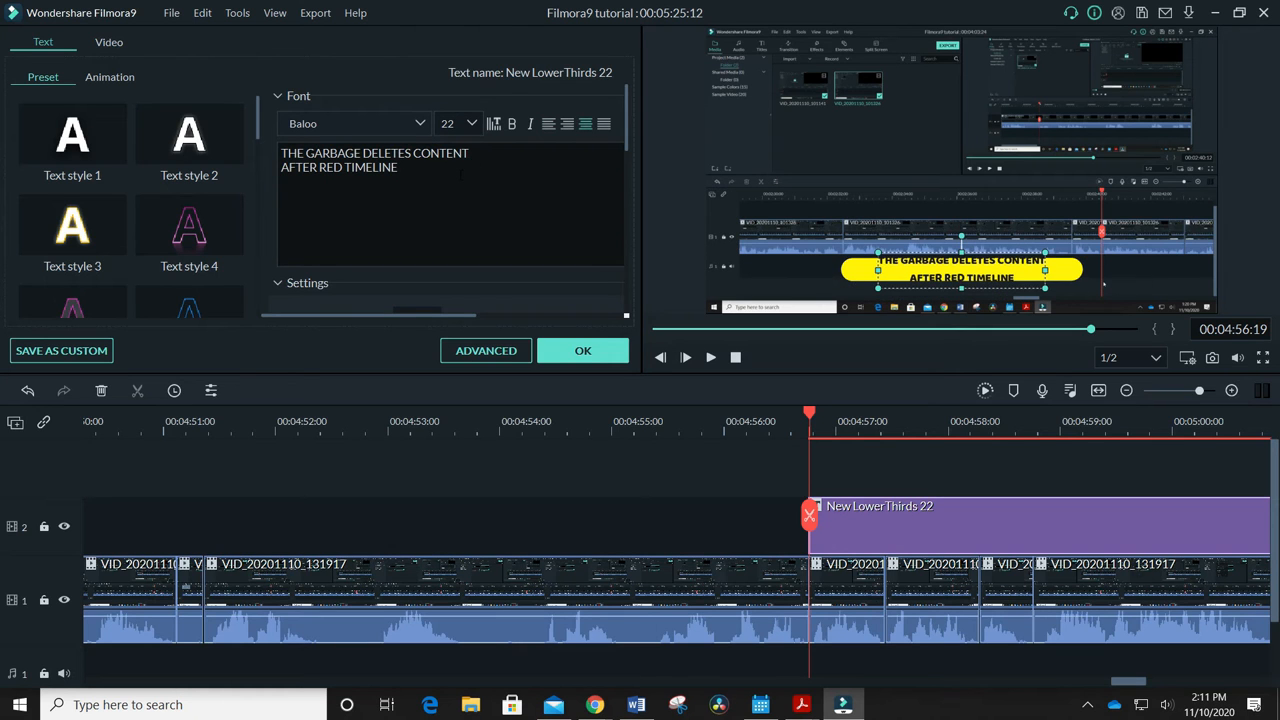
Enlarge the title's yellow bar and move it to the upper half of the video frame, and open the title text for editing
{"action": "left_click", "coordinate": [962, 300]}
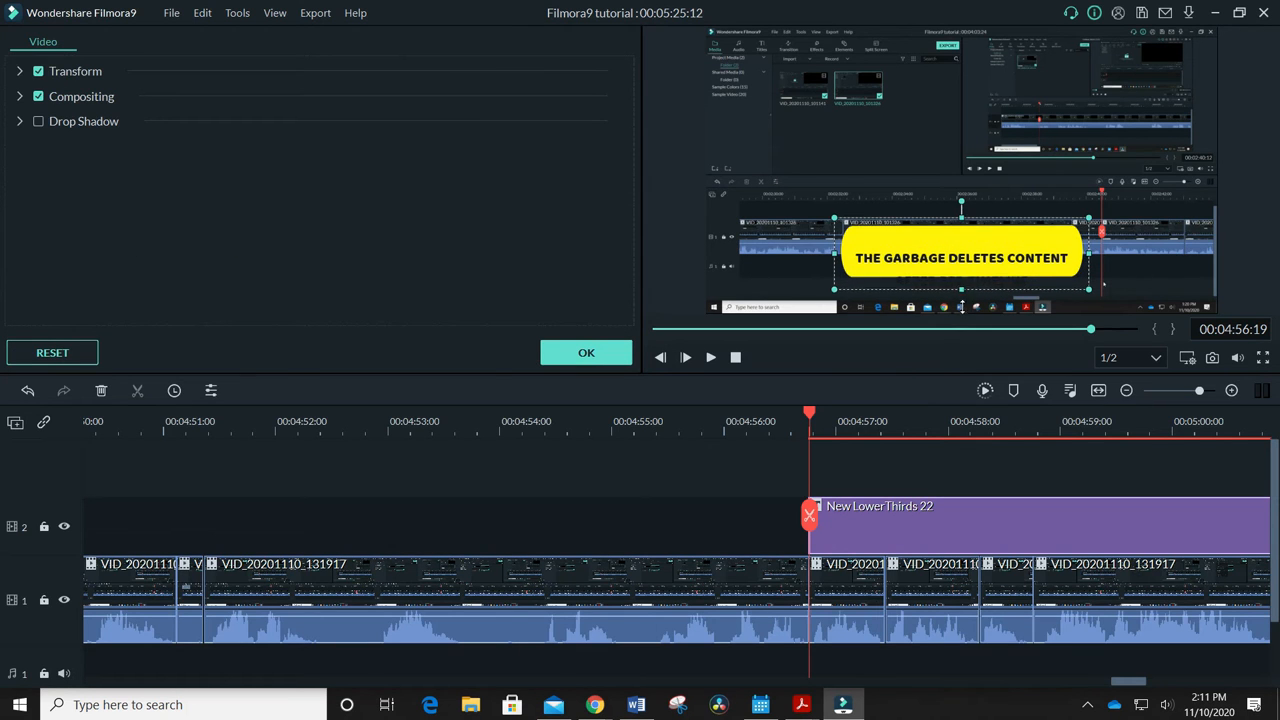
{"action": "left_click", "coordinate": [1092, 215]}
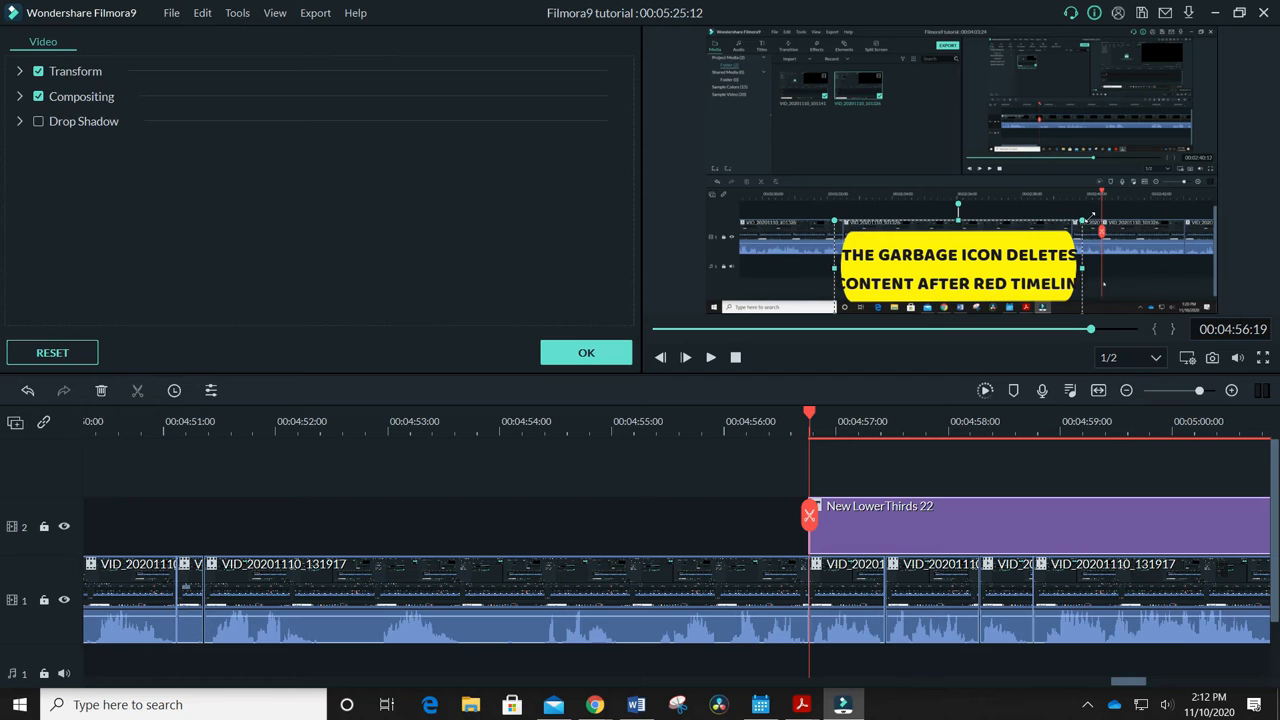
{"action": "left_click_drag", "start_coordinate": [1091, 218], "coordinate": [1095, 213]}
{"action": "left_click_drag", "start_coordinate": [1040, 226], "coordinate": [1014, 77]}
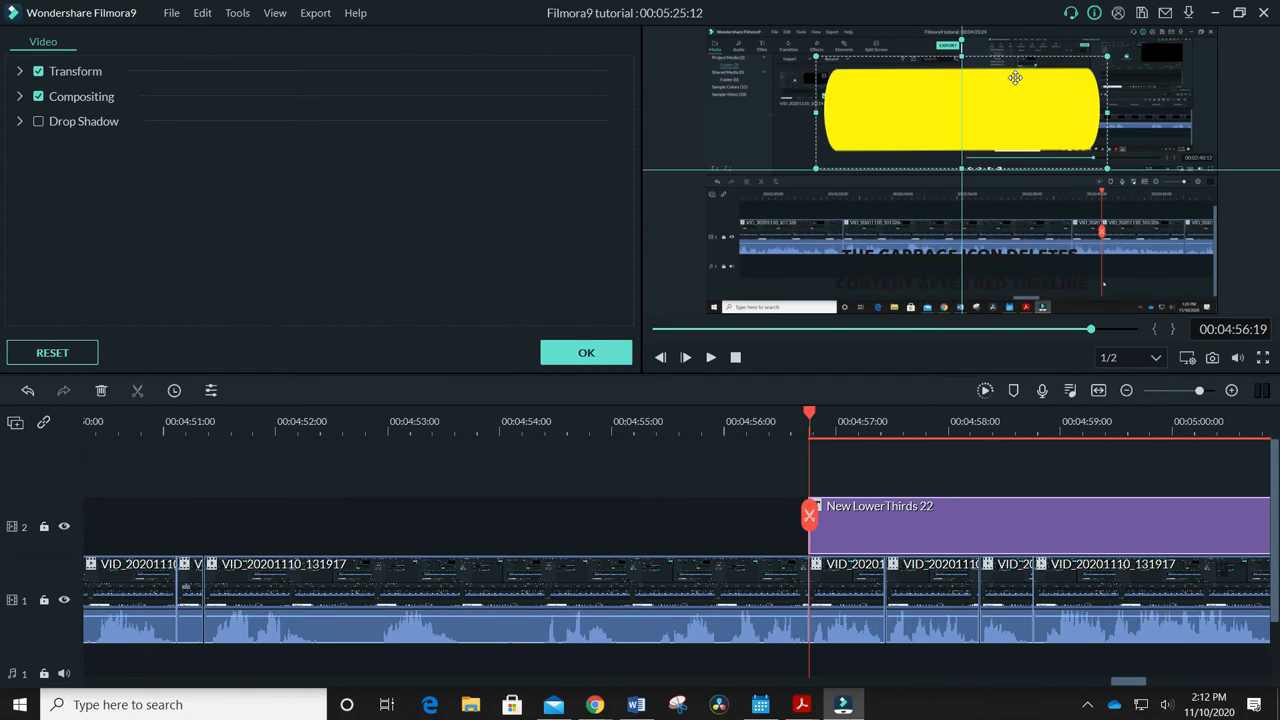
{"action": "double_click", "coordinate": [975, 254]}
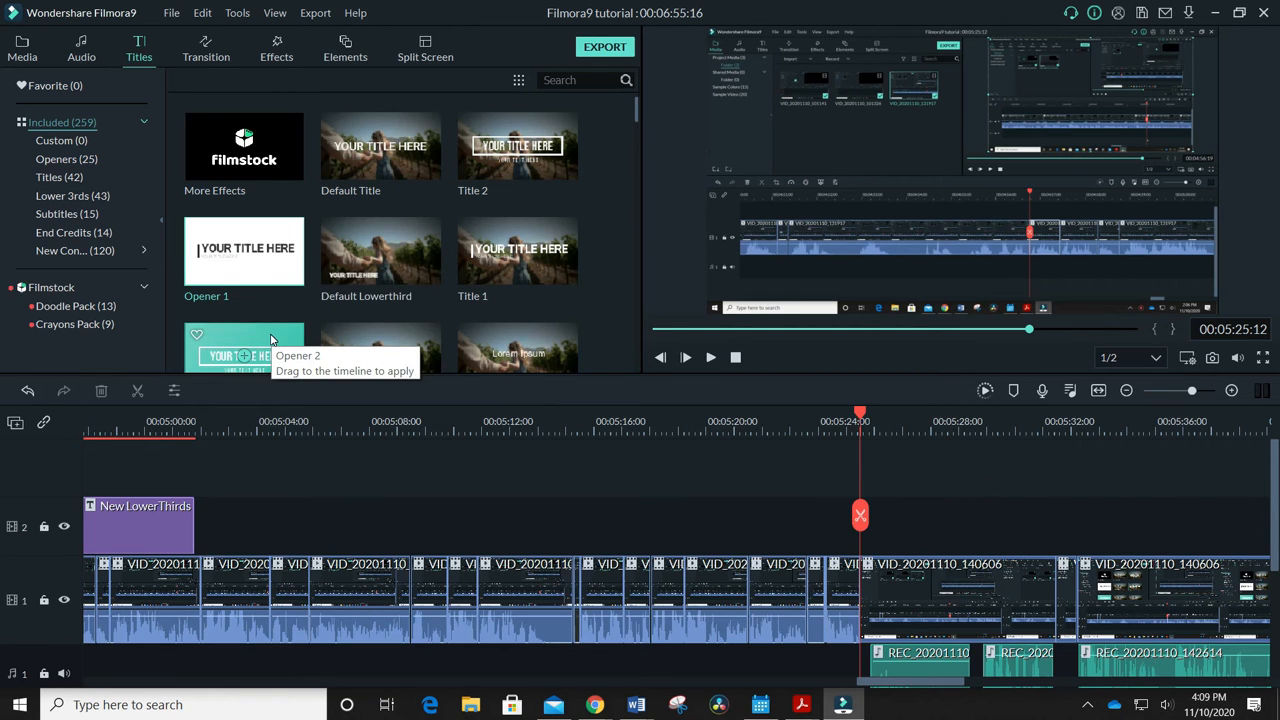
Find the Default Title preset, place it on the track above the video at 00:05:25:12, and select its text in the preview
{"action": "scroll", "coordinate": [275, 335], "scroll_direction": "down", "scroll_amount": 5}
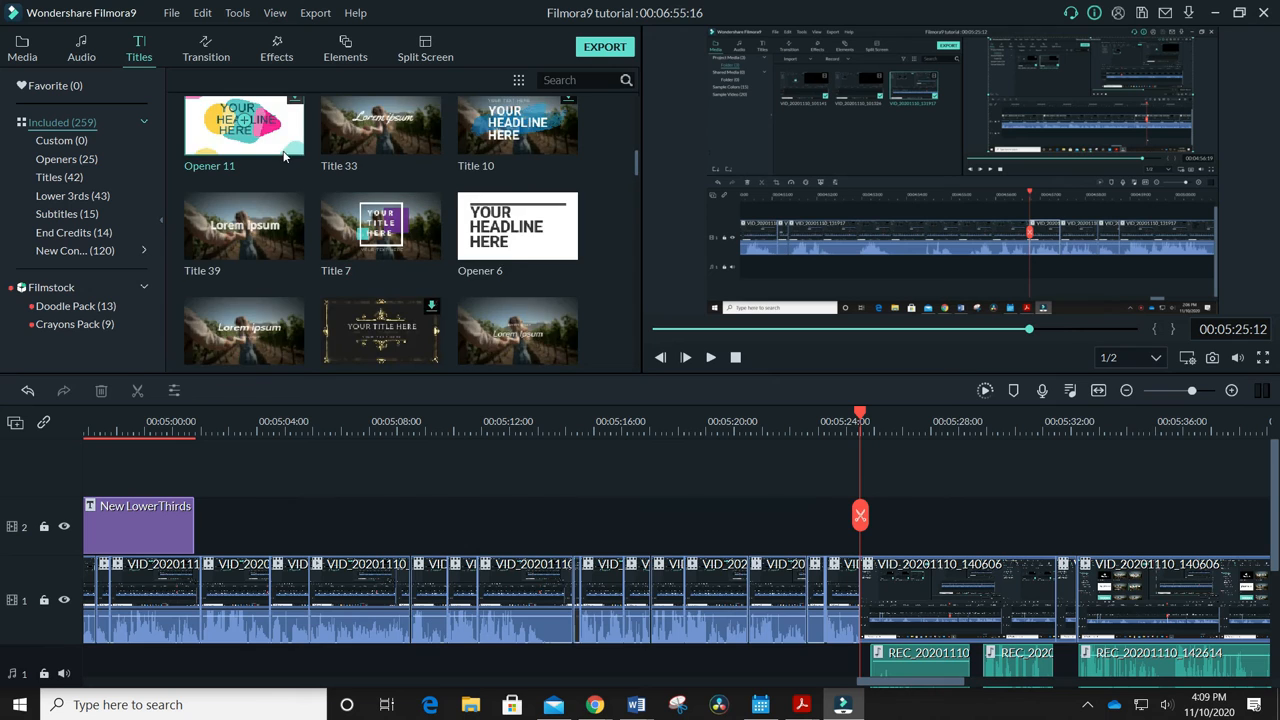
{"action": "scroll", "coordinate": [495, 212], "scroll_direction": "up", "scroll_amount": 3}
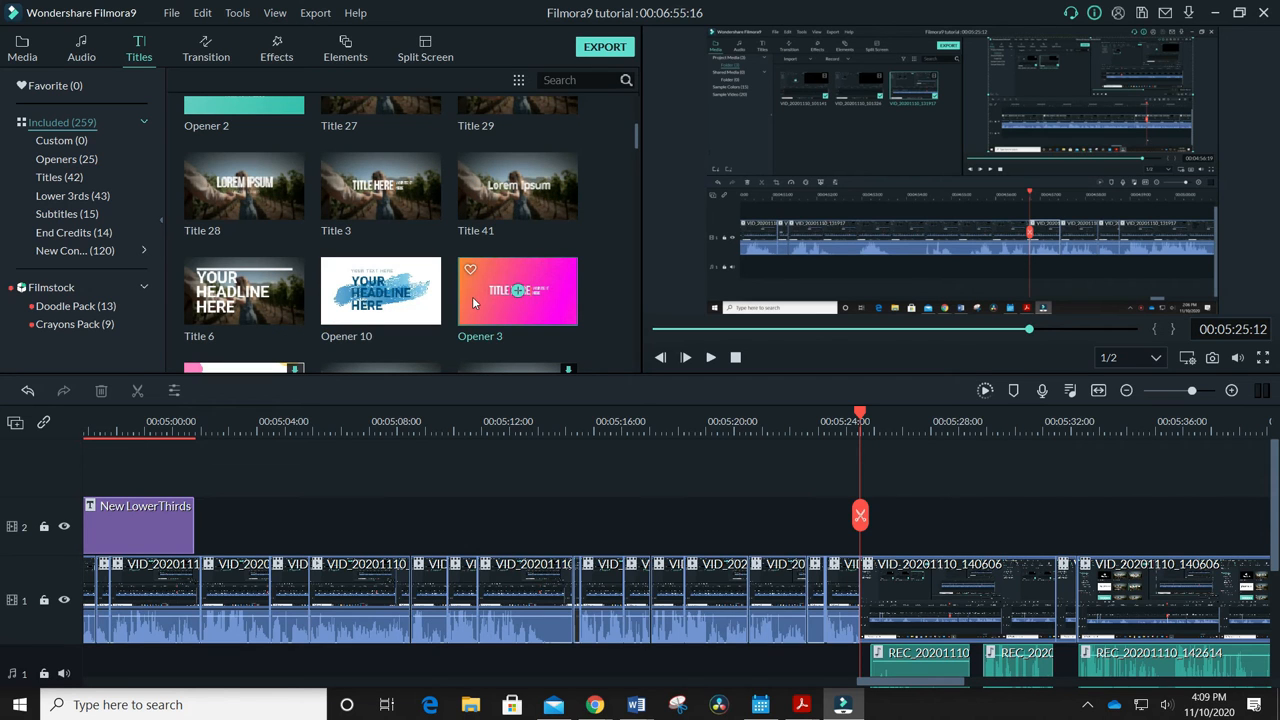
{"action": "scroll", "coordinate": [440, 260], "scroll_direction": "up", "scroll_amount": 3}
{"action": "left_click_drag", "start_coordinate": [367, 150], "coordinate": [868, 532]}
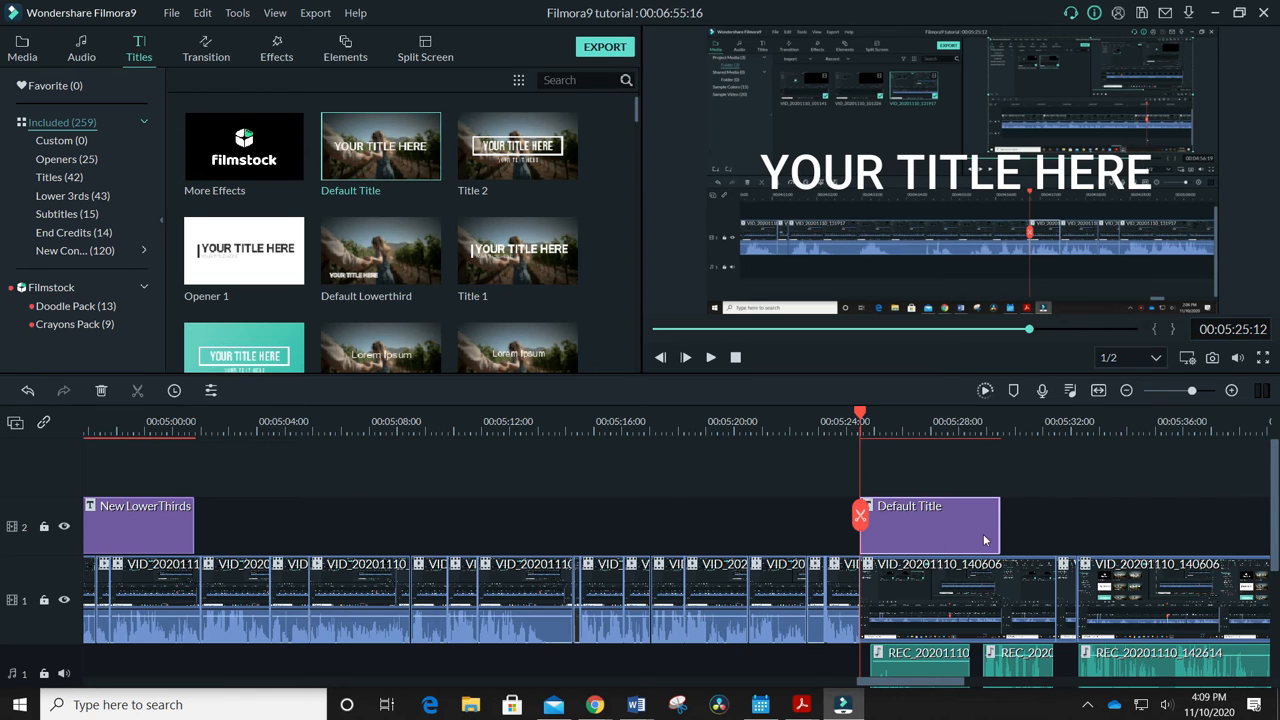
{"action": "left_click", "coordinate": [908, 170]}
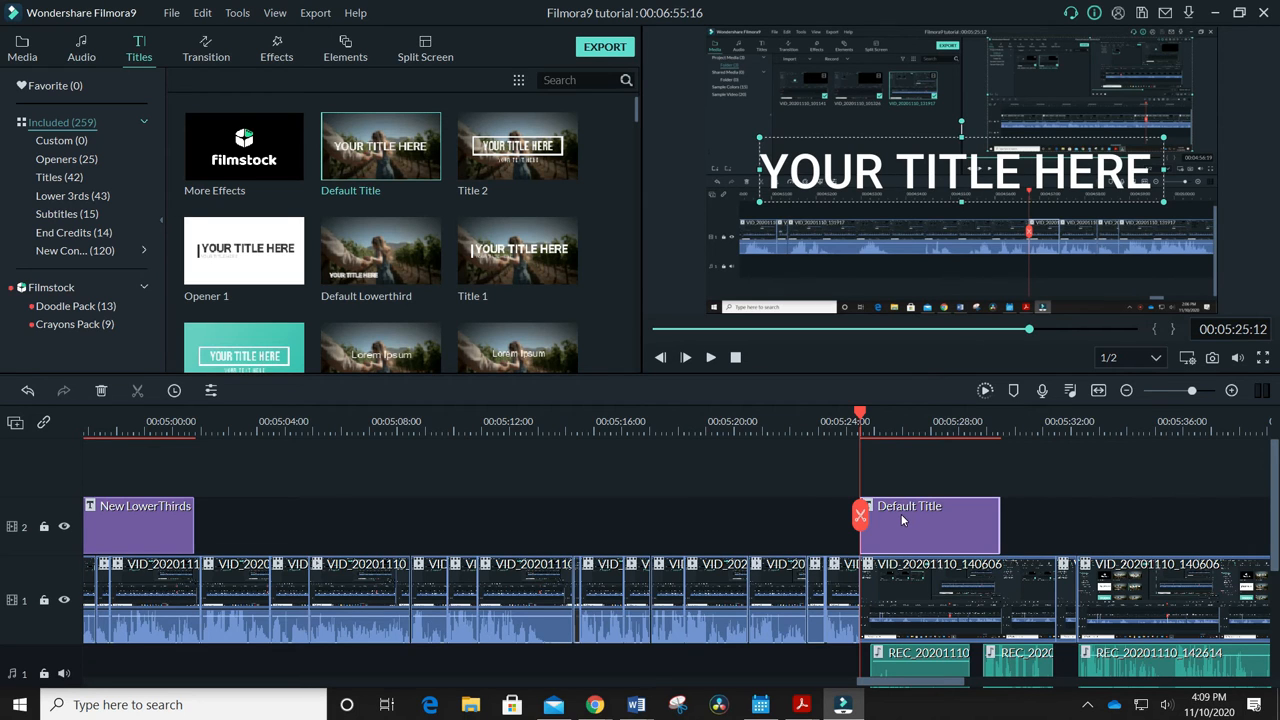
Insert the Default Title between clips on the main video track at 00:05:25:12 and try moving it along that track to 00:05:30:16
{"action": "left_click_drag", "start_coordinate": [906, 521], "coordinate": [901, 578]}
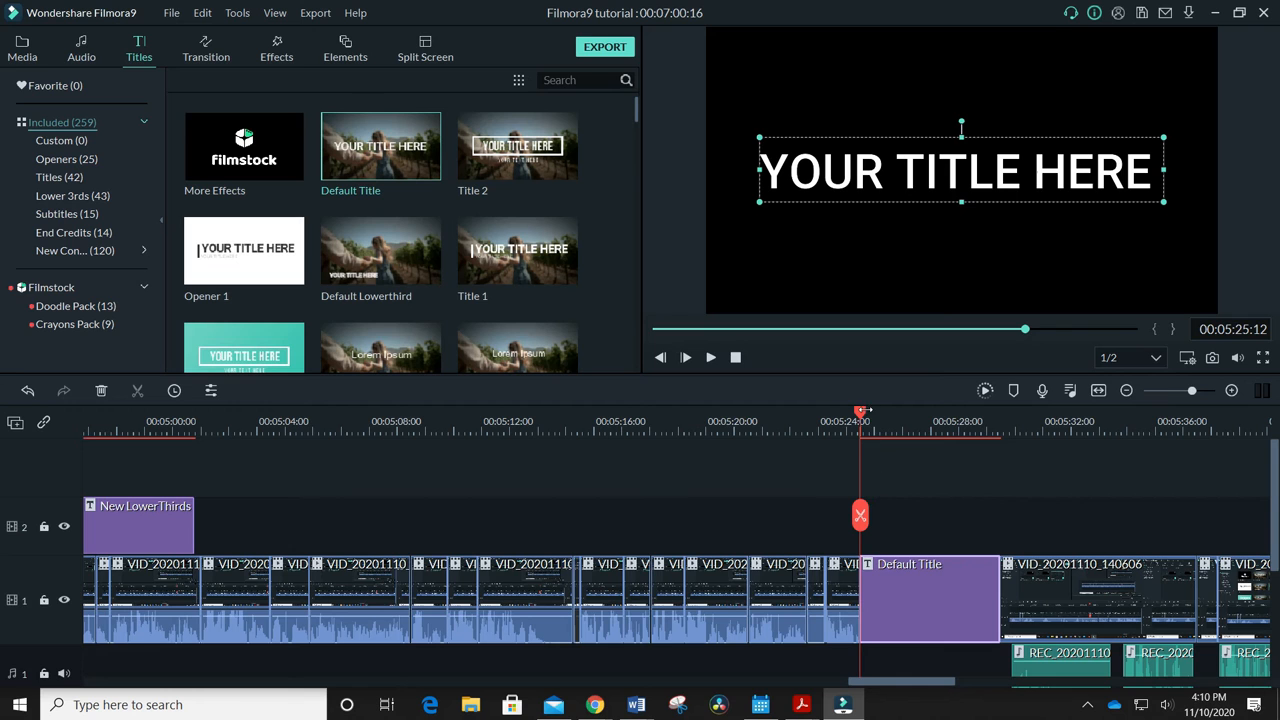
{"action": "double_click", "coordinate": [1022, 581]}
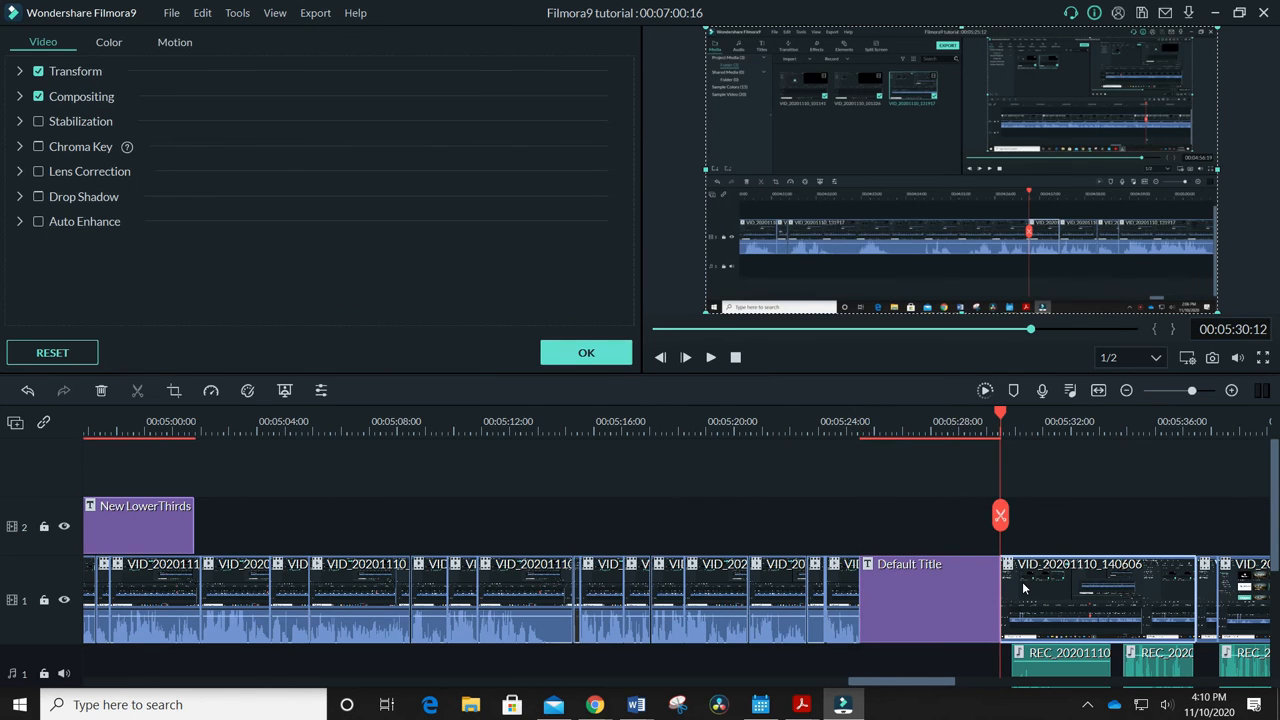
{"action": "left_click_drag", "start_coordinate": [1000, 411], "coordinate": [1007, 413]}
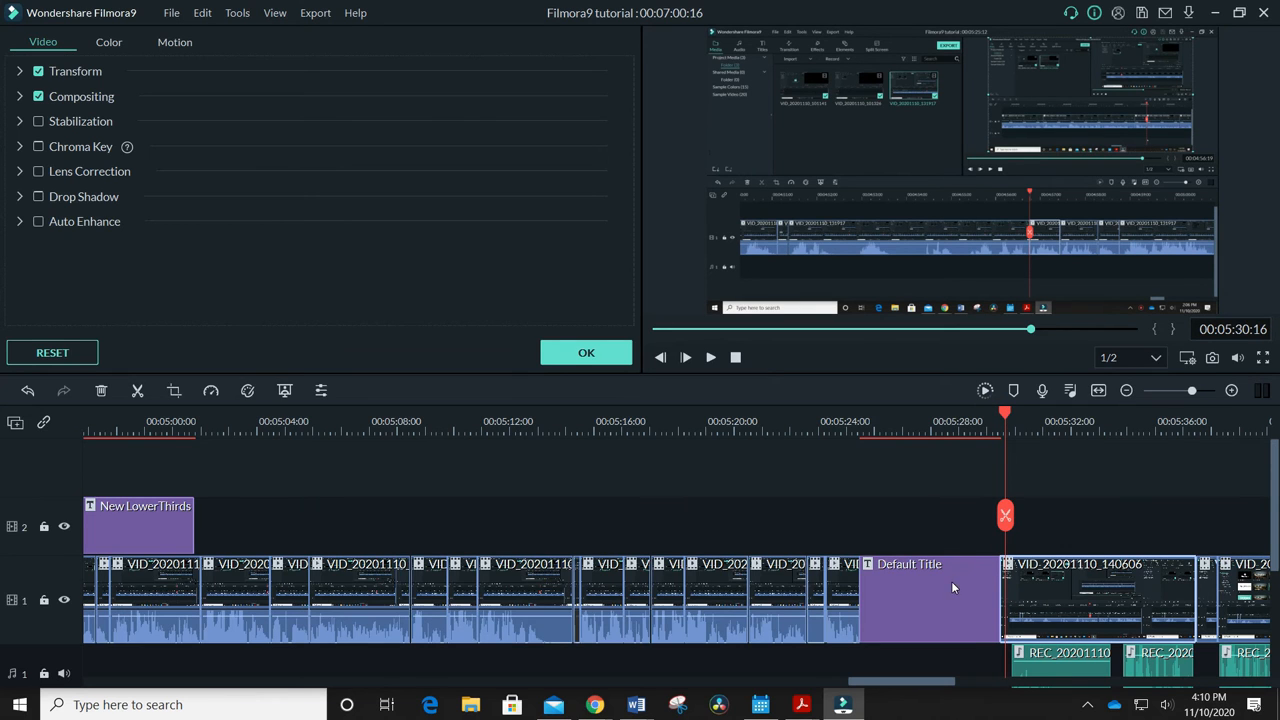
{"action": "left_click_drag", "start_coordinate": [948, 586], "coordinate": [961, 612]}
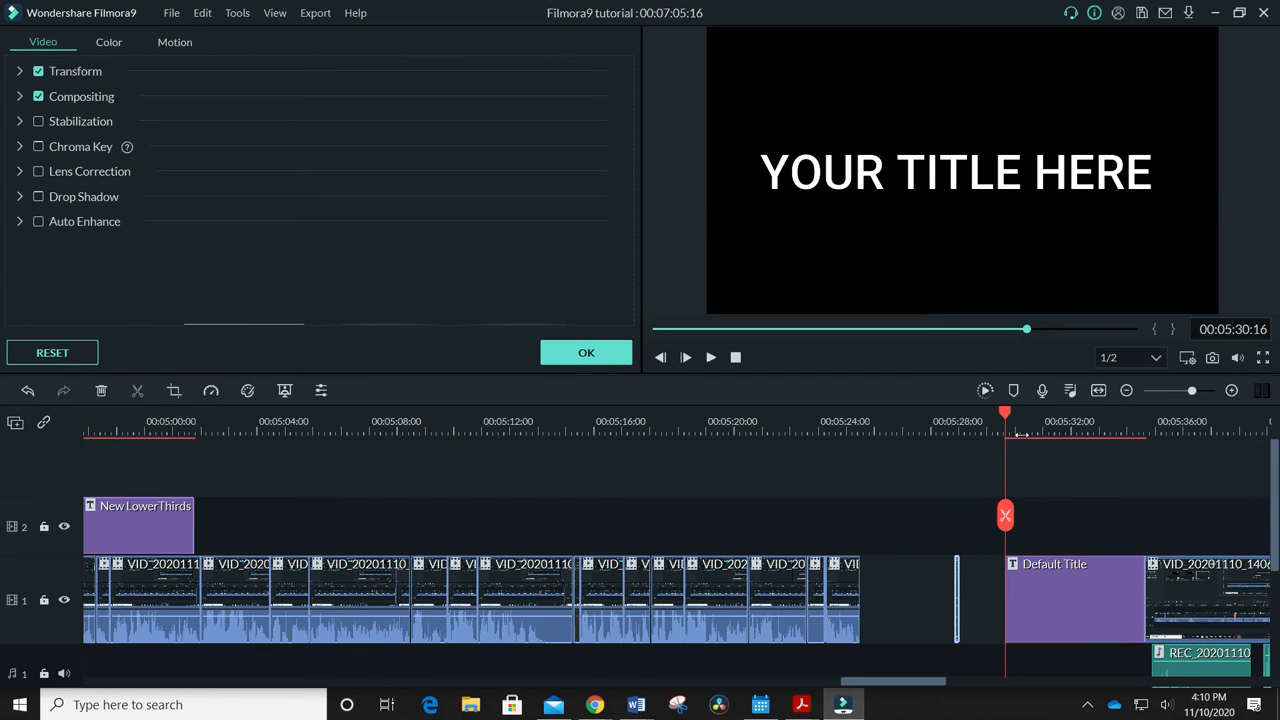
Undo the Default Title's moves on the main video track back to its placement on the track above
{"action": "left_click", "coordinate": [205, 15]}
{"action": "left_click", "coordinate": [214, 33]}
{"action": "left_click", "coordinate": [203, 13]}
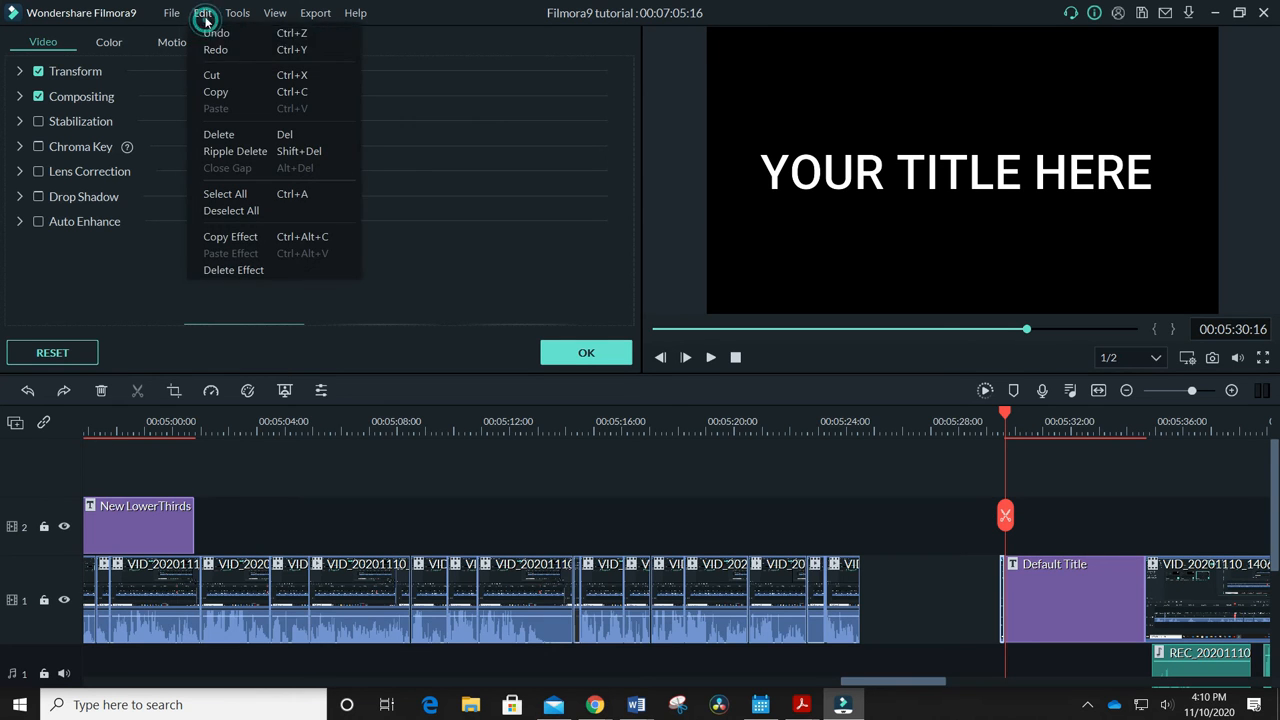
{"action": "left_click", "coordinate": [206, 36]}
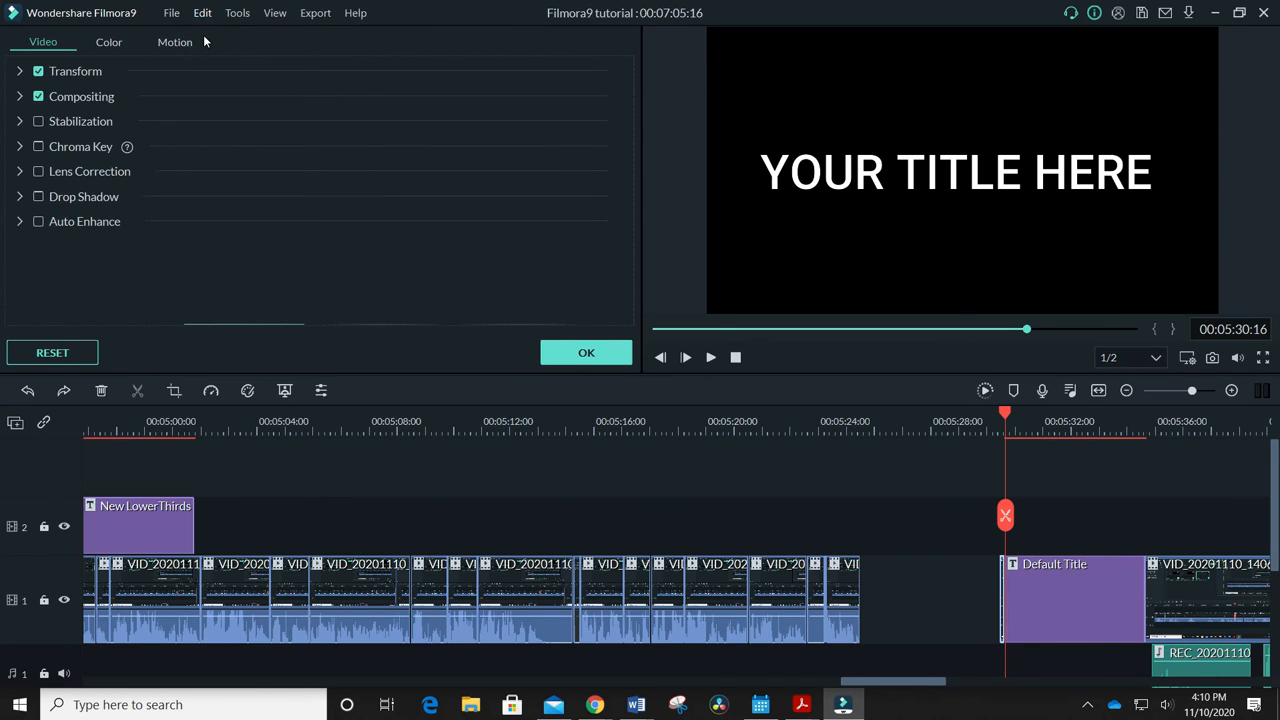
{"action": "left_click", "coordinate": [203, 13]}
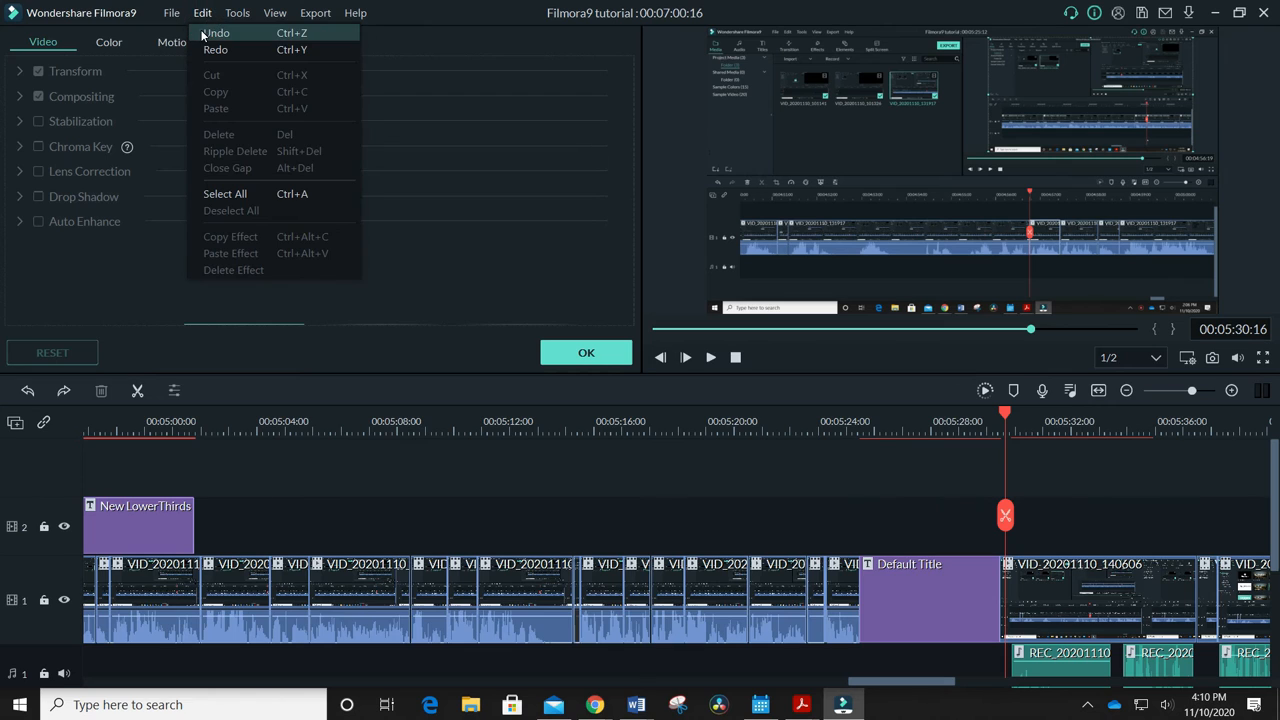
{"action": "left_click", "coordinate": [202, 34]}
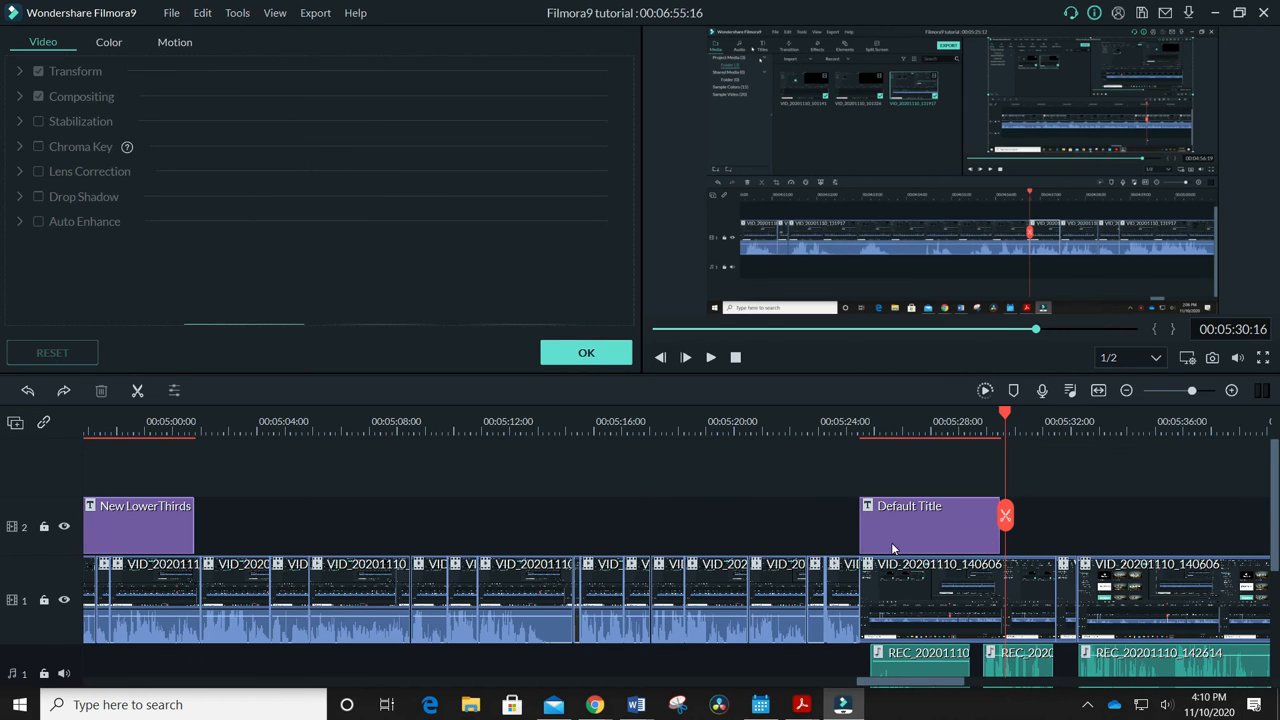
Try the Default Title farther along its overlay track, look at the uncovered video clips, and return the title to 00:05:25:12
{"action": "left_click_drag", "start_coordinate": [900, 539], "coordinate": [1094, 539]}
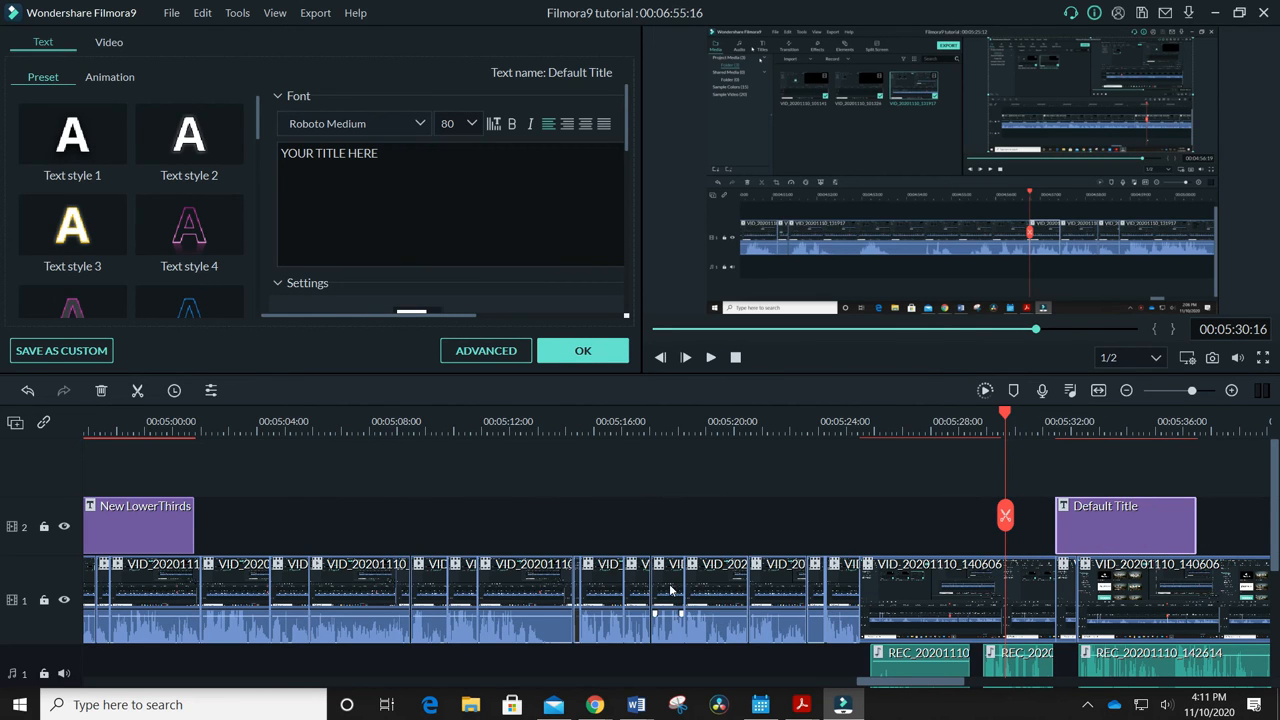
{"action": "double_click", "coordinate": [785, 596]}
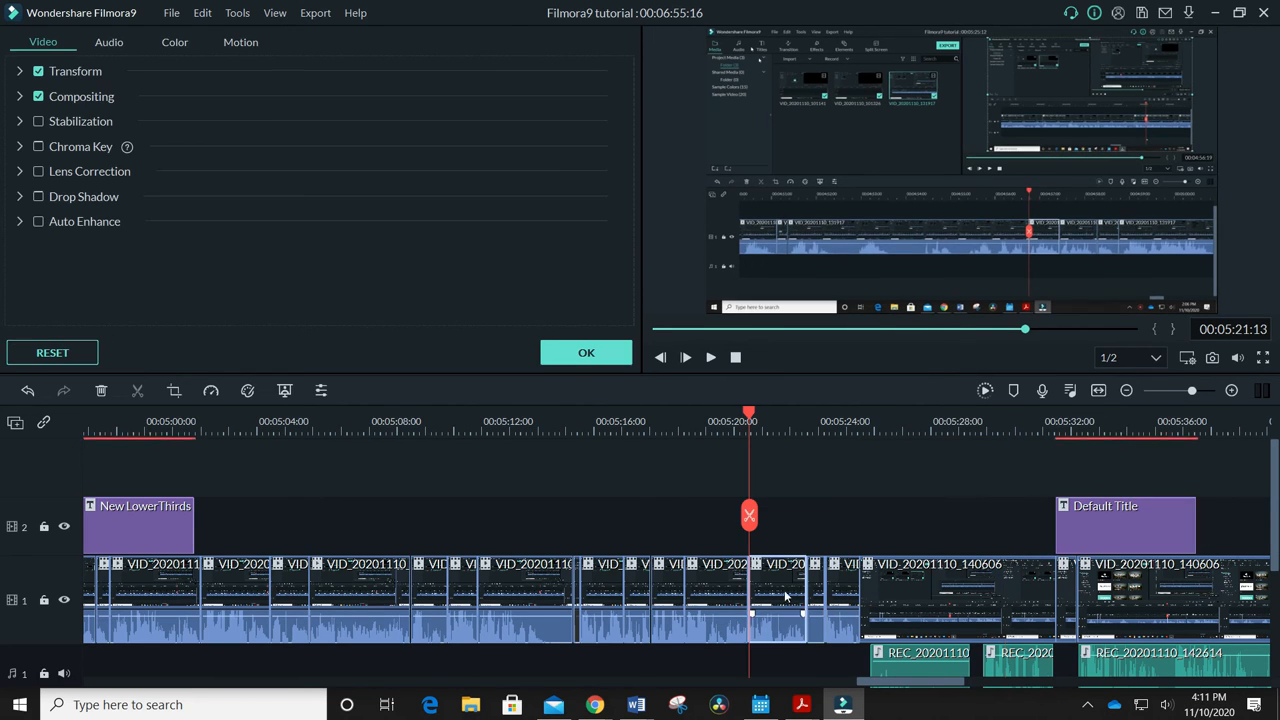
{"action": "double_click", "coordinate": [917, 589]}
{"action": "left_click_drag", "start_coordinate": [1086, 537], "coordinate": [941, 526]}
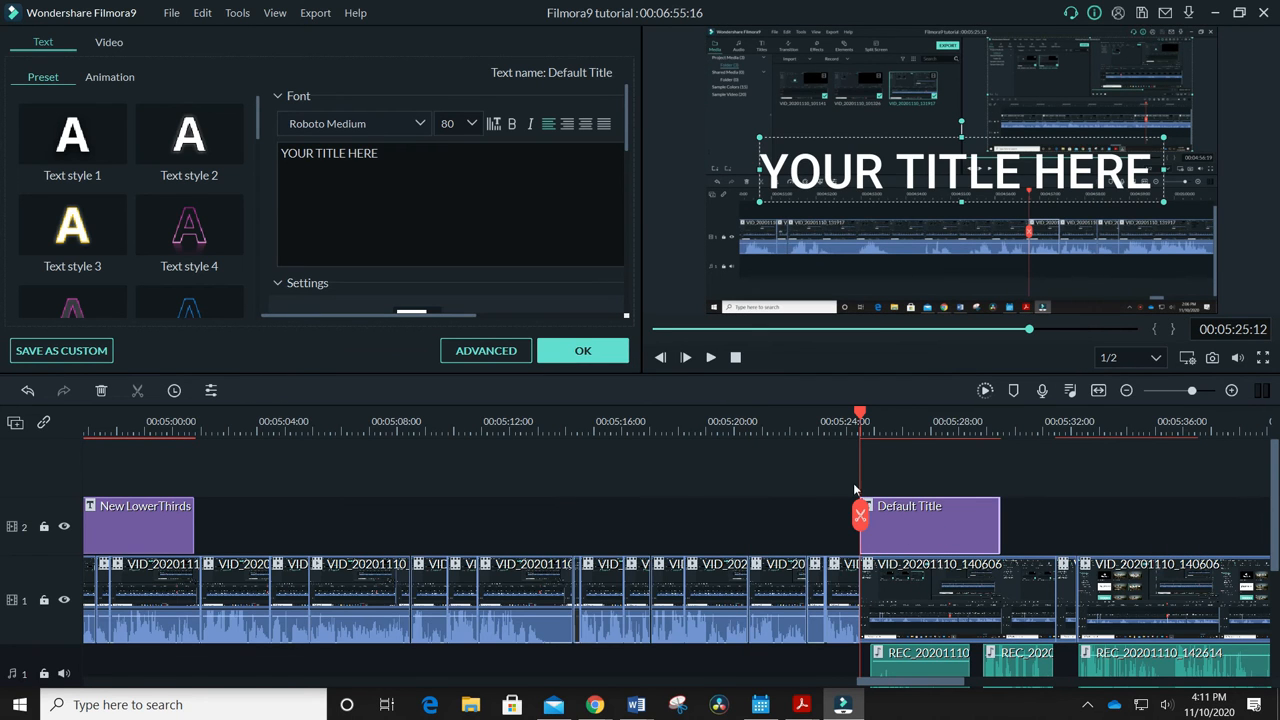
Insert the Default Title into the main video track at 00:05:25:12, before the VID_20201110_140606 clip, and check the clips and audio that follow
{"action": "left_click_drag", "start_coordinate": [889, 538], "coordinate": [917, 580]}
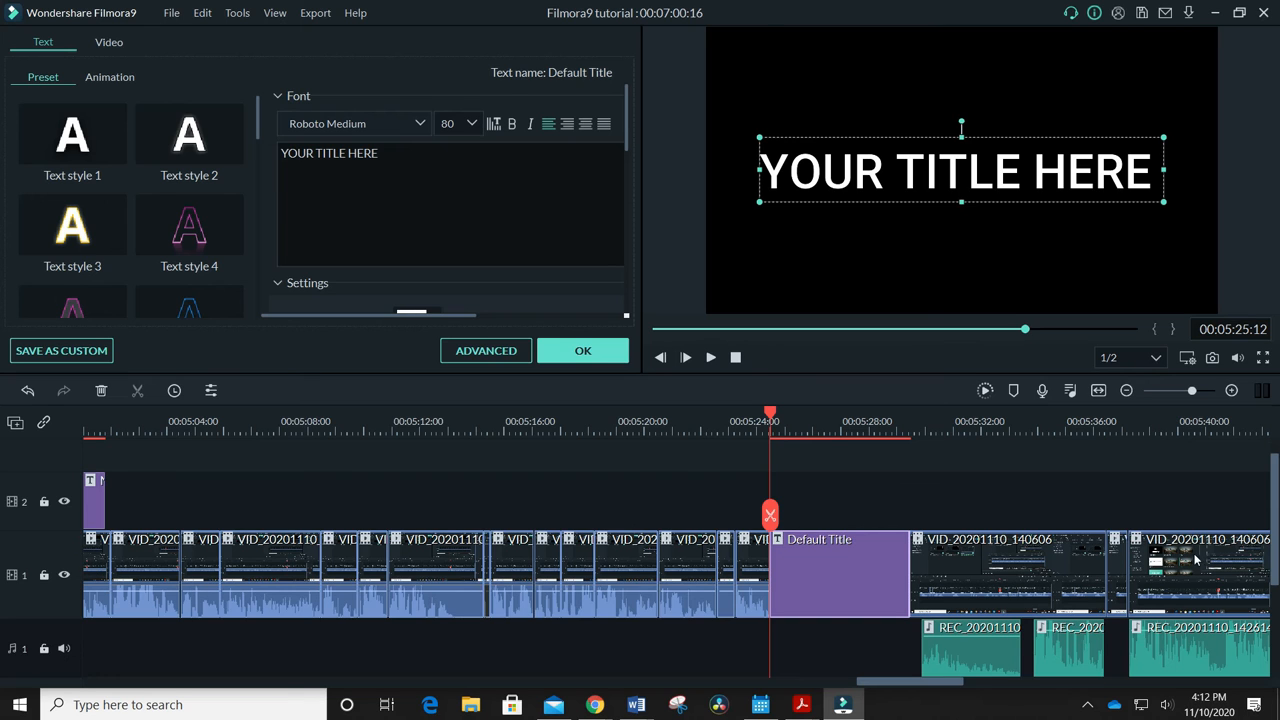
{"action": "scroll", "coordinate": [855, 500], "scroll_direction": "up", "scroll_amount": 1}
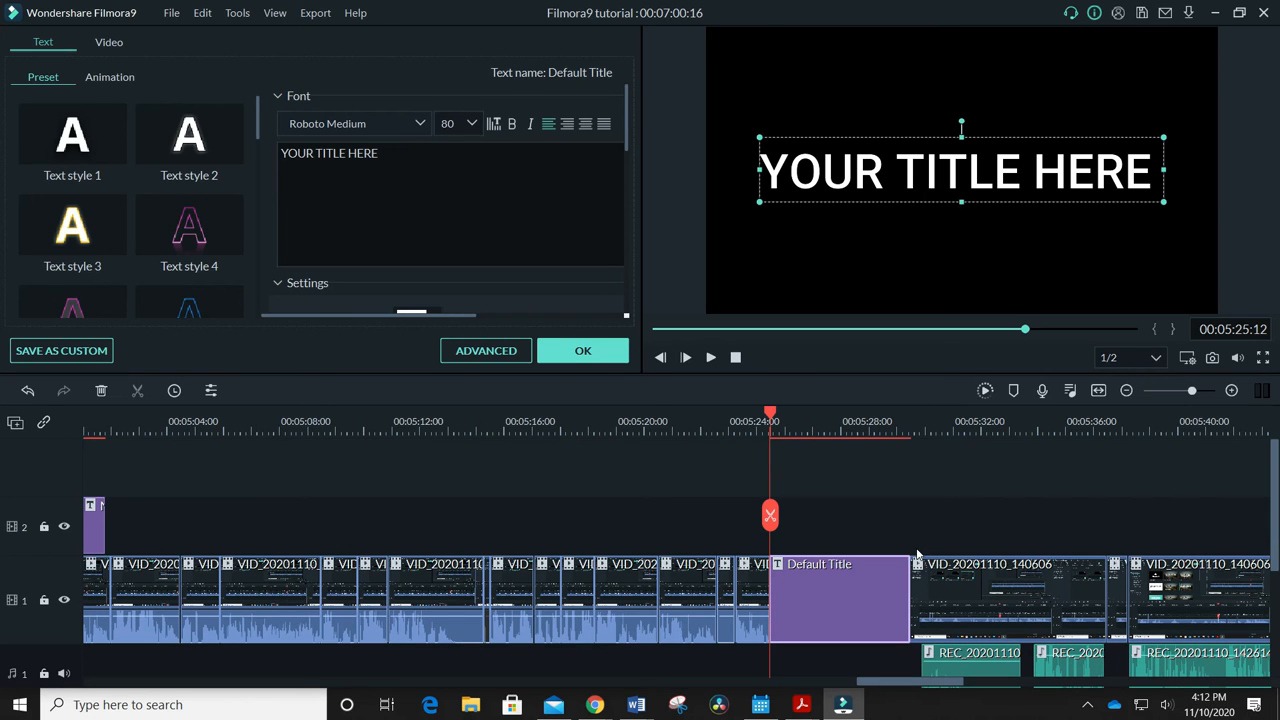
{"action": "scroll", "coordinate": [950, 500], "scroll_direction": "down", "scroll_amount": 3}
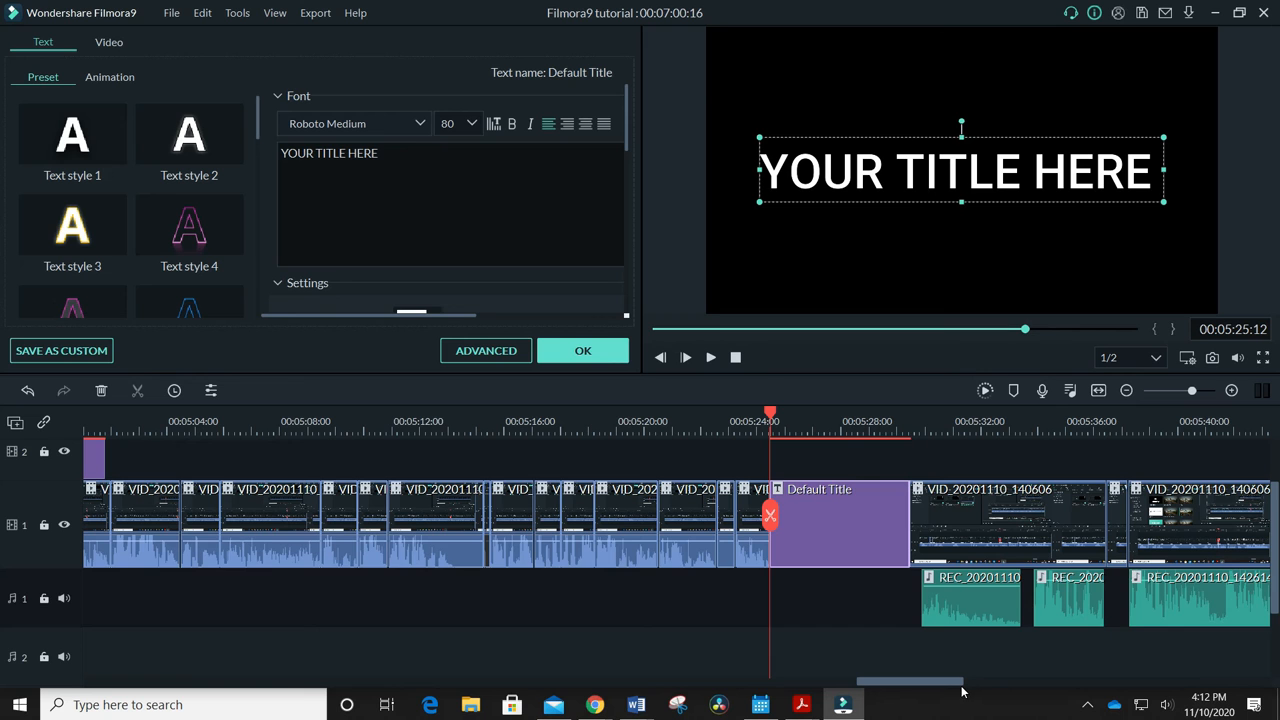
{"action": "left_click_drag", "start_coordinate": [962, 686], "coordinate": [1001, 683]}
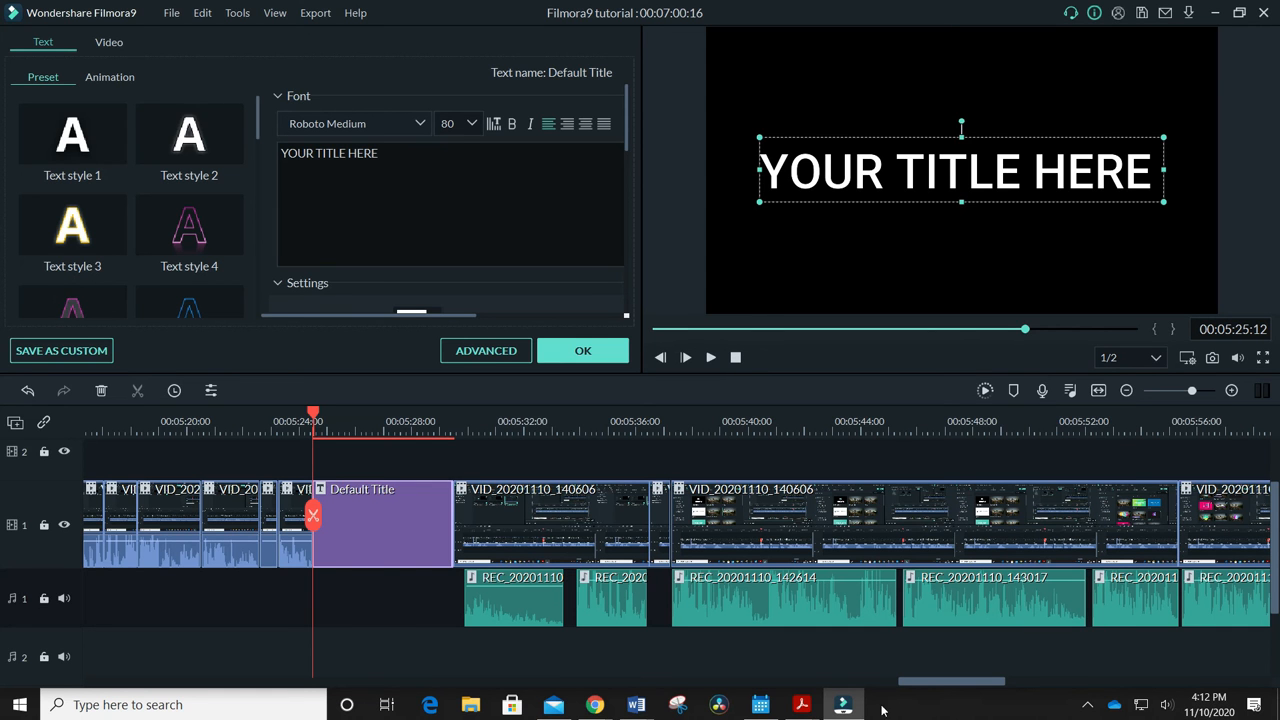
{"action": "left_click_drag", "start_coordinate": [952, 683], "coordinate": [932, 710]}
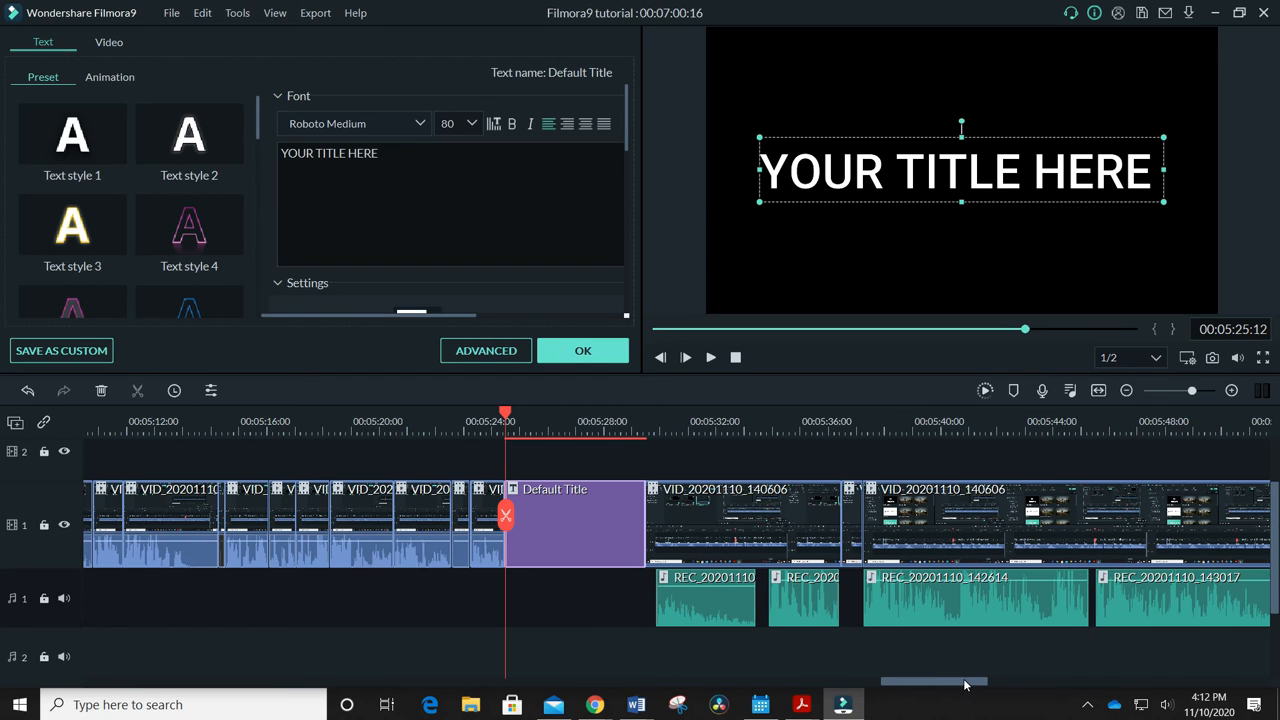
{"action": "left_click_drag", "start_coordinate": [965, 685], "coordinate": [977, 684]}
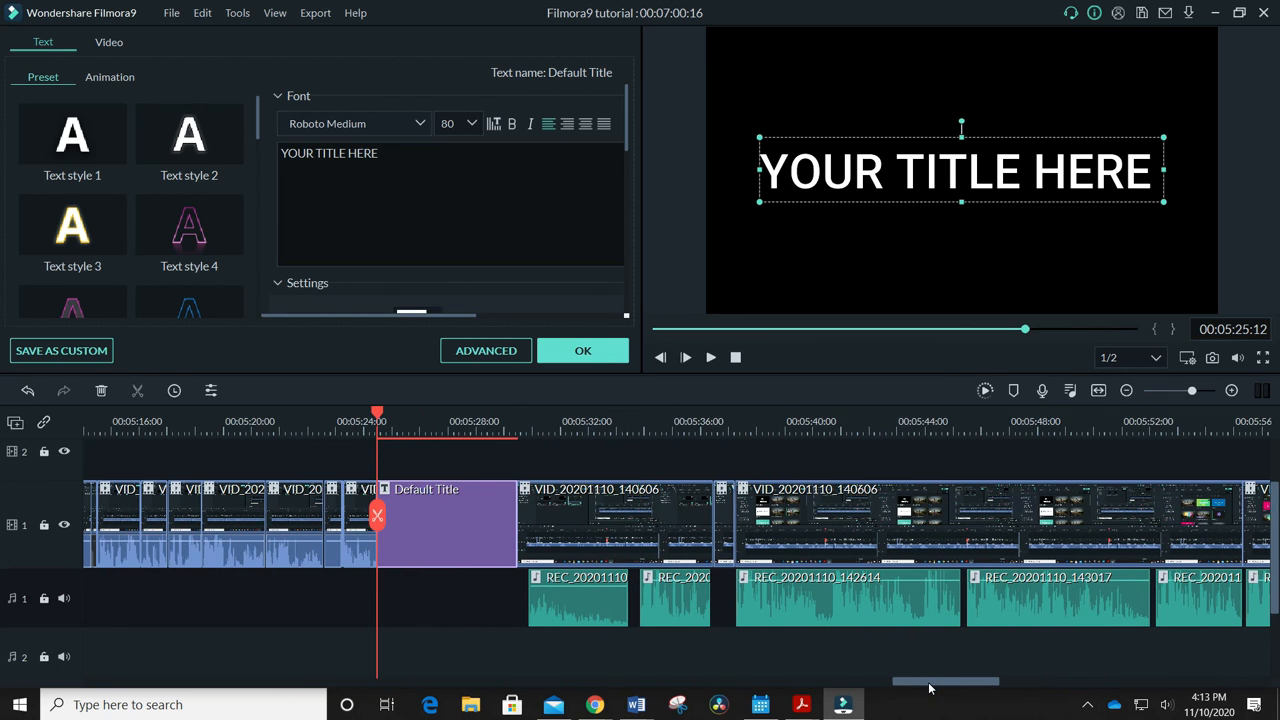
{"action": "scroll", "coordinate": [926, 688], "scroll_direction": "up", "scroll_amount": 1}
Replace the Default Title's placeholder text with "ADDING TEXT"
{"action": "left_click", "coordinate": [468, 513]}
{"action": "key", "text": "BackSpace"}
{"action": "type", "text": "ADDING TEXT"}
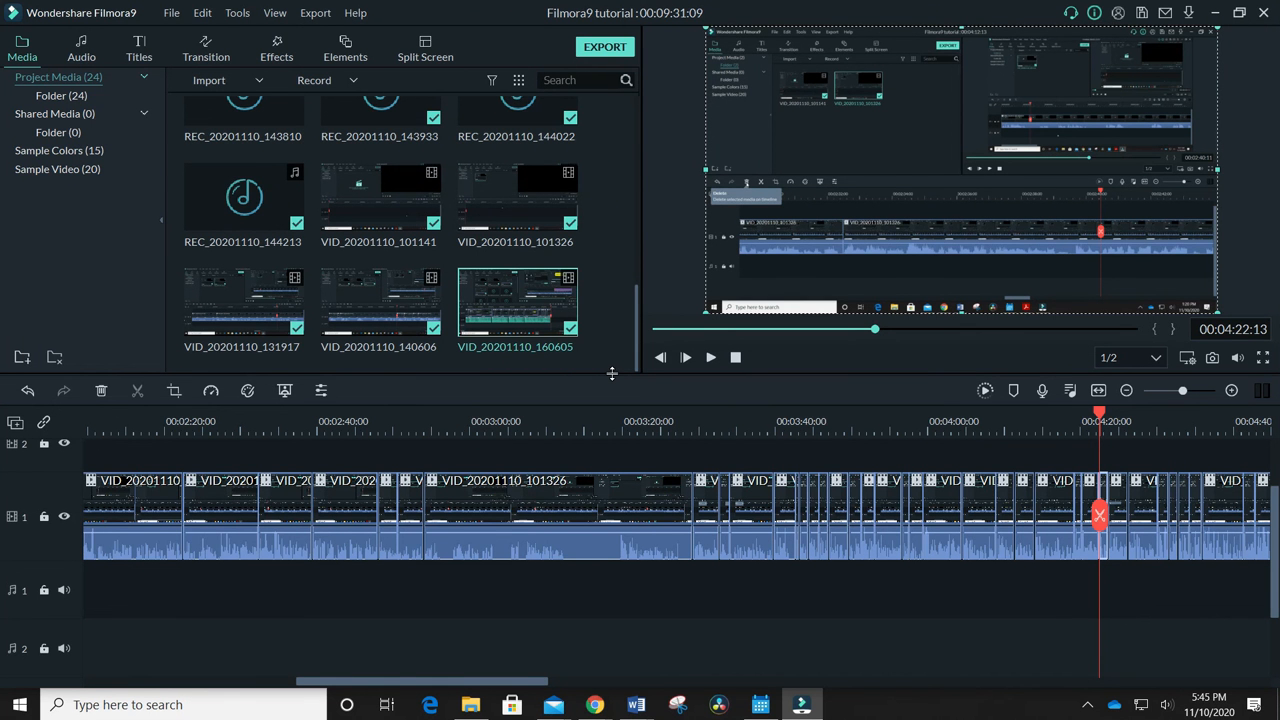
Crop and zoom the selected clip at 00:04:22:13 to a 565 x 318 area around the Delete tooltip, keeping the original ratio
{"action": "left_click", "coordinate": [238, 13]}
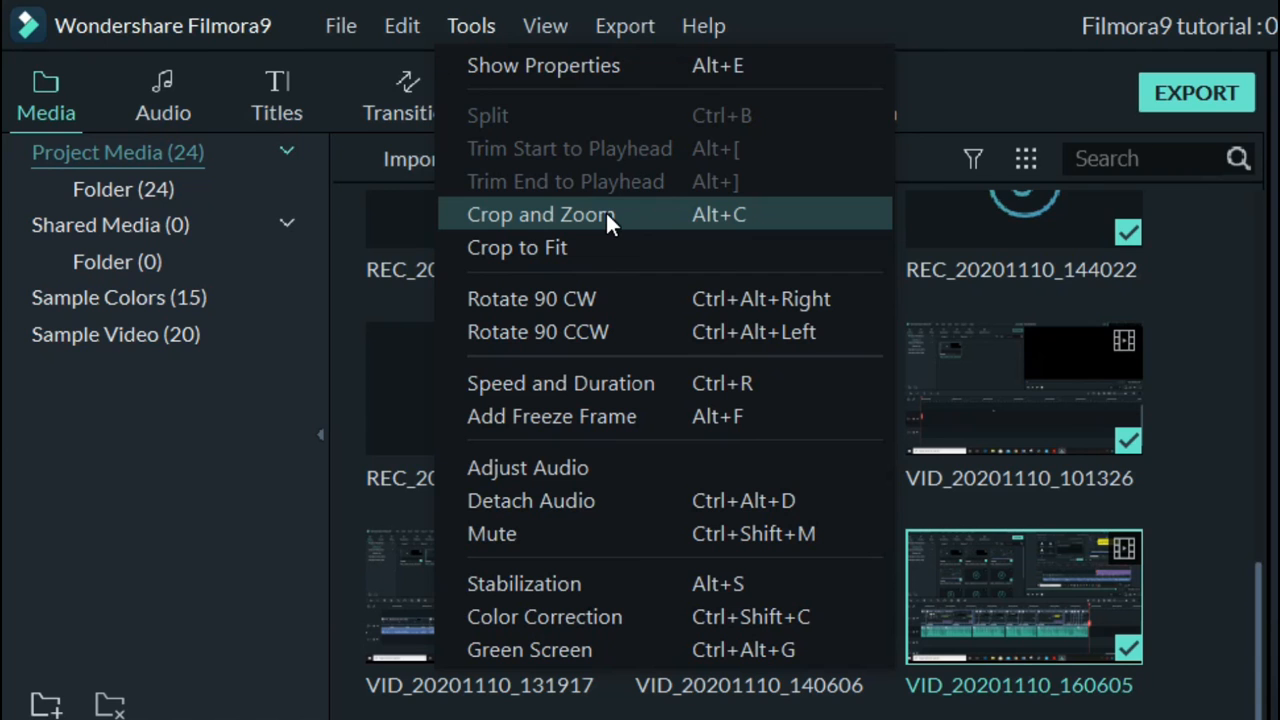
{"action": "left_click", "coordinate": [605, 214]}
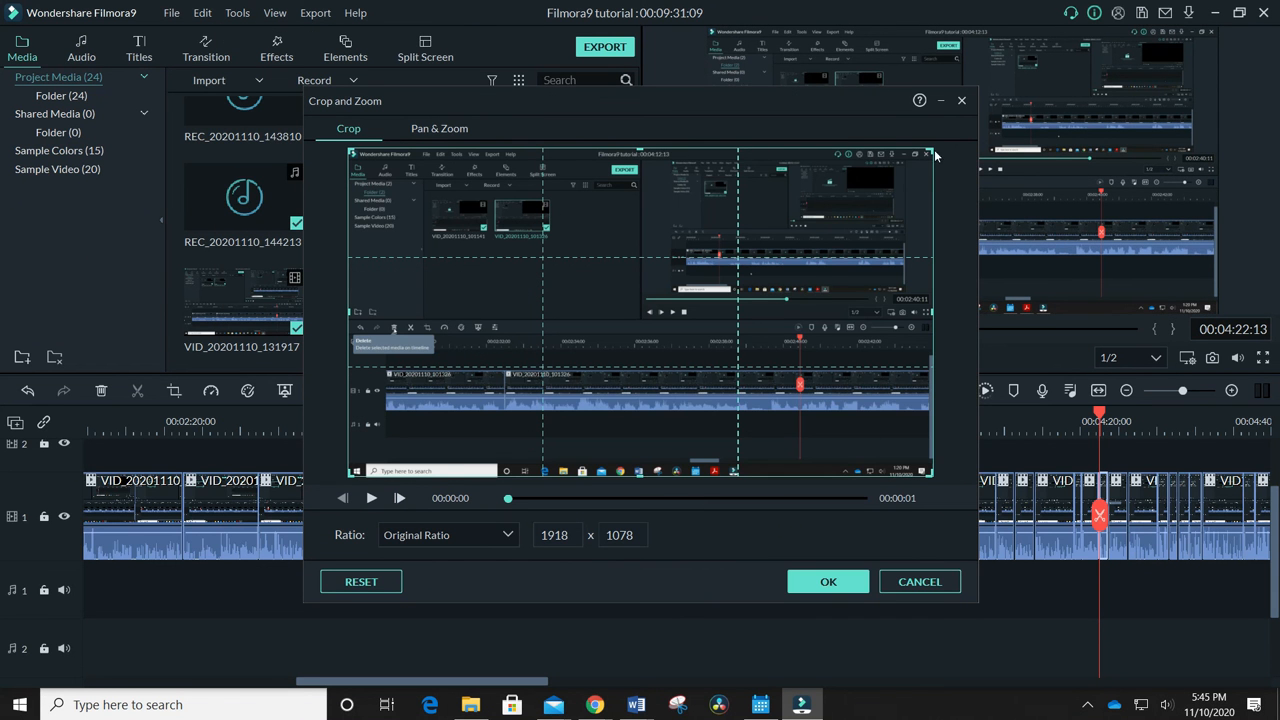
{"action": "left_click_drag", "start_coordinate": [929, 150], "coordinate": [753, 194]}
{"action": "left_click_drag", "start_coordinate": [752, 474], "coordinate": [541, 281]}
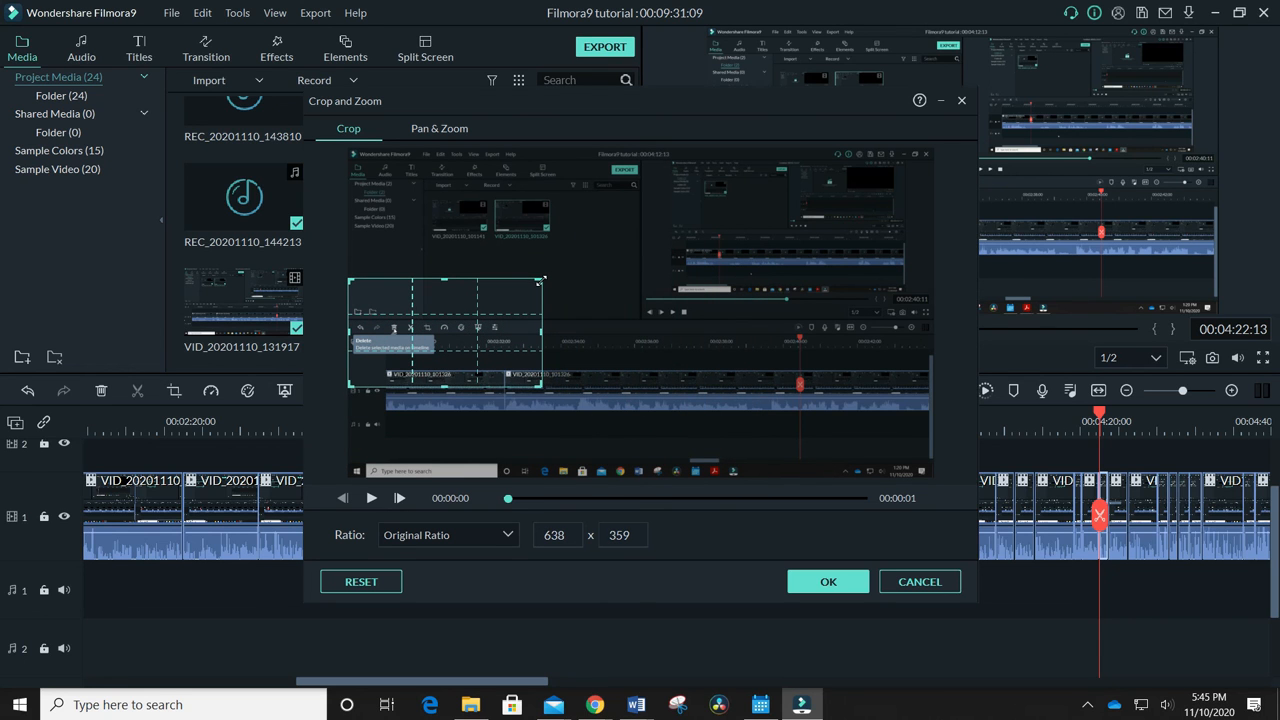
{"action": "left_click_drag", "start_coordinate": [541, 386], "coordinate": [519, 377]}
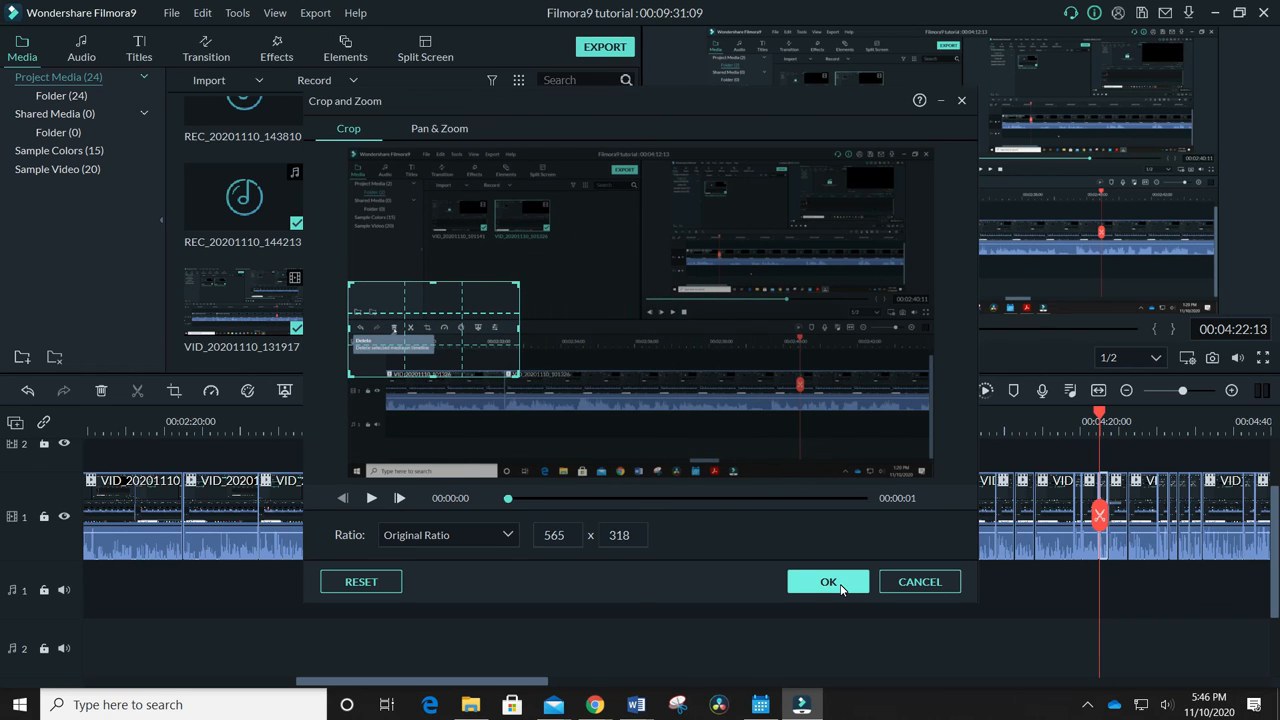
{"action": "left_click", "coordinate": [829, 582]}
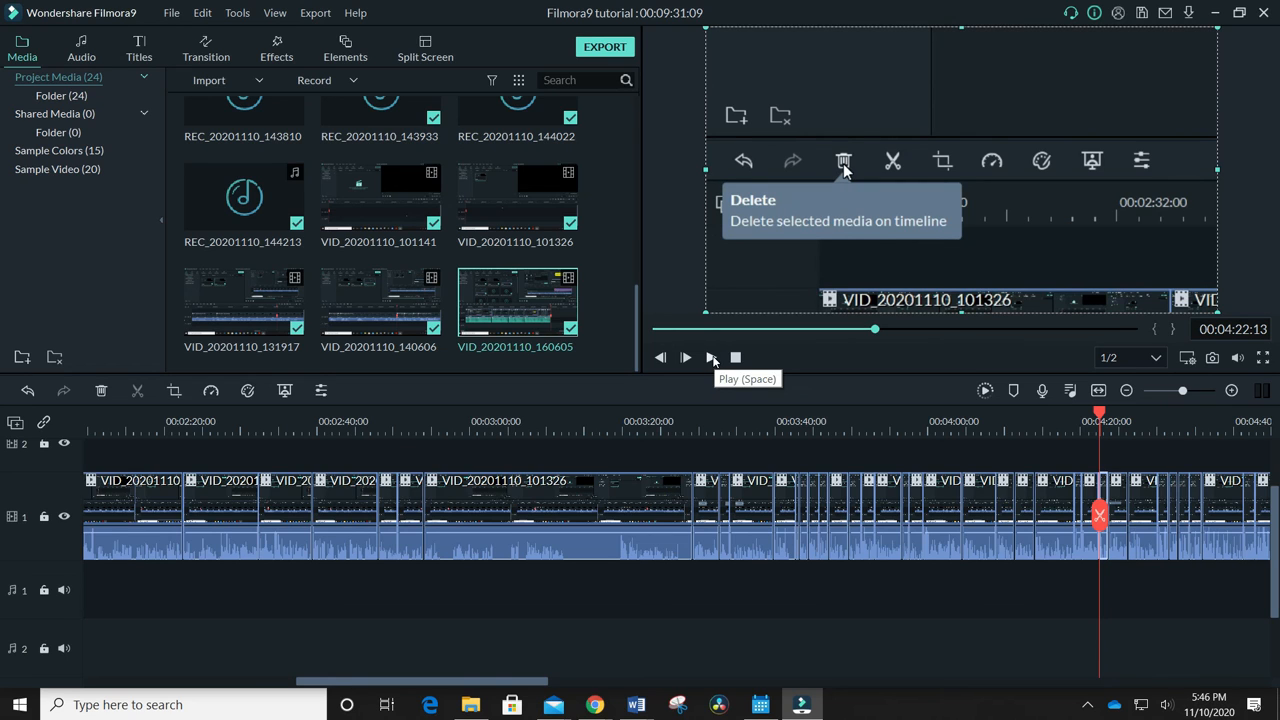